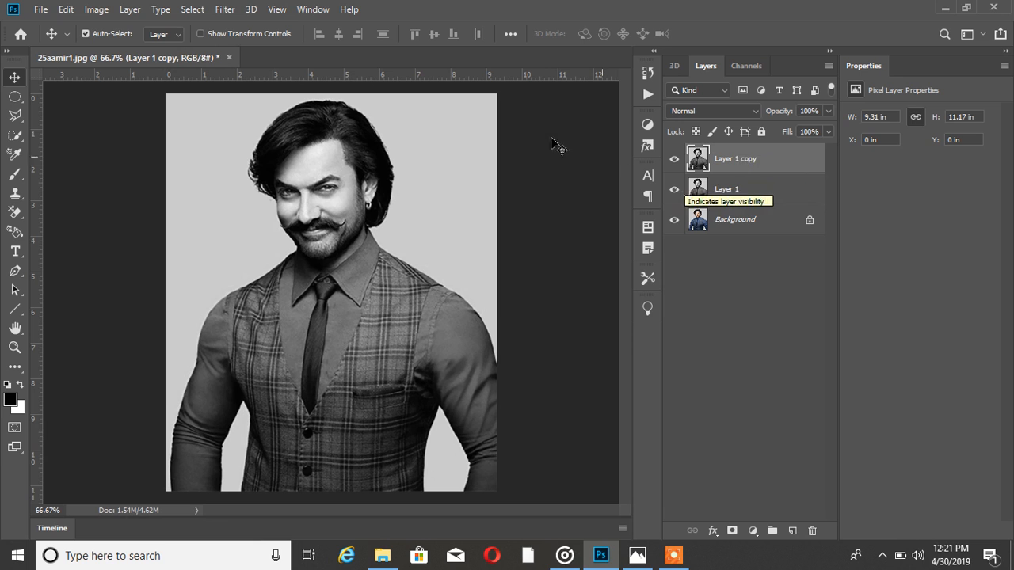
Step: Apply the Photocopy filter to Layer 1 copy with Detail 24 and Darkness 50
left_click(225, 9)
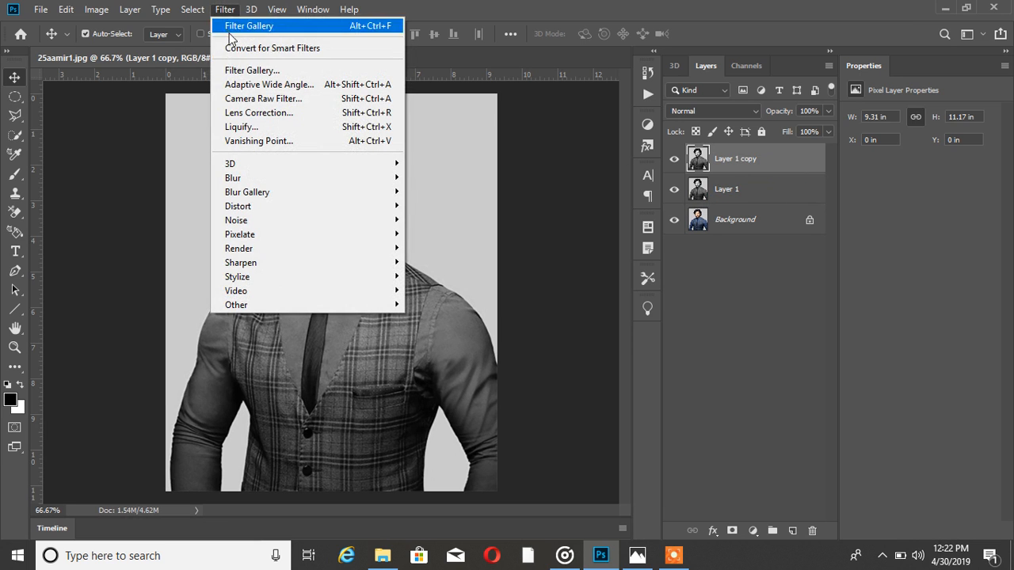
left_click(248, 70)
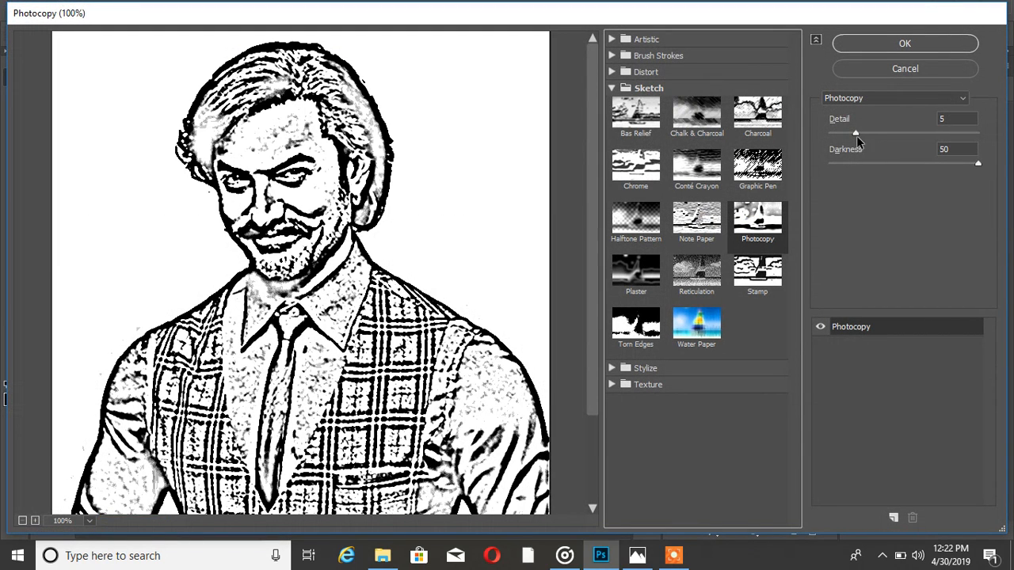
left_click_drag(856, 134, 985, 137)
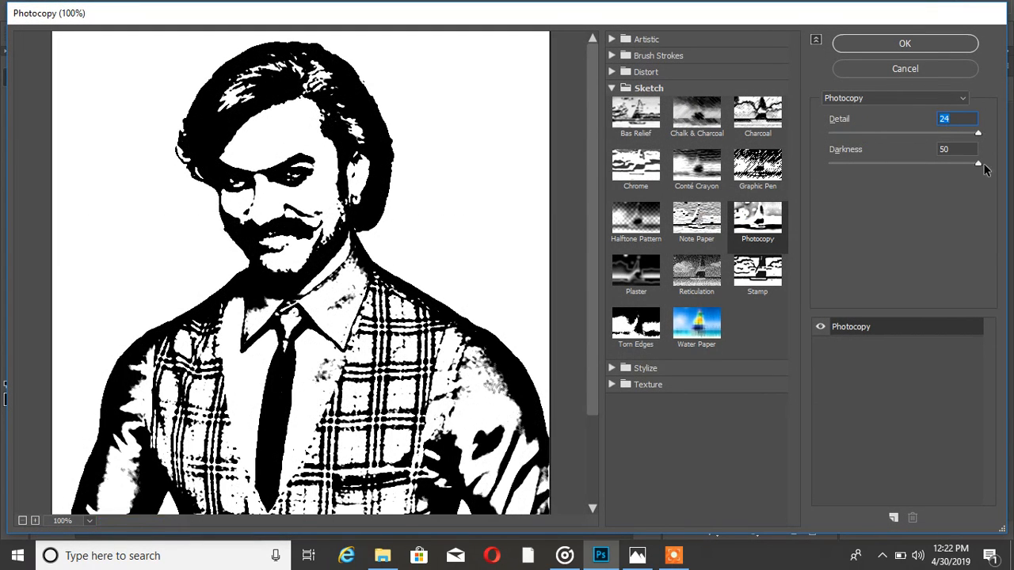
left_click(906, 44)
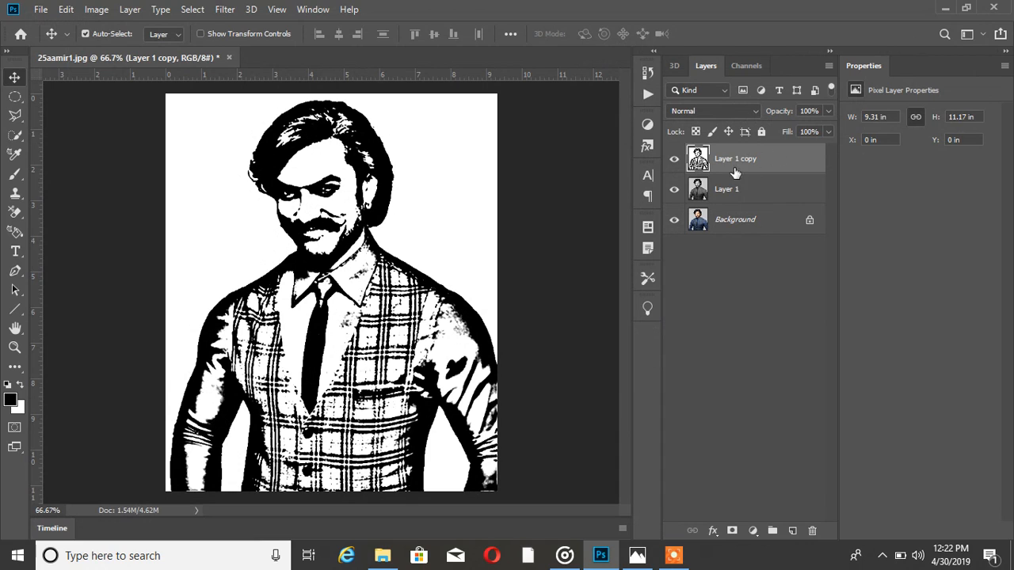
Step: Make Layer 1 the active layer and hide Layer 1 copy
left_click(725, 192)
left_click(674, 160)
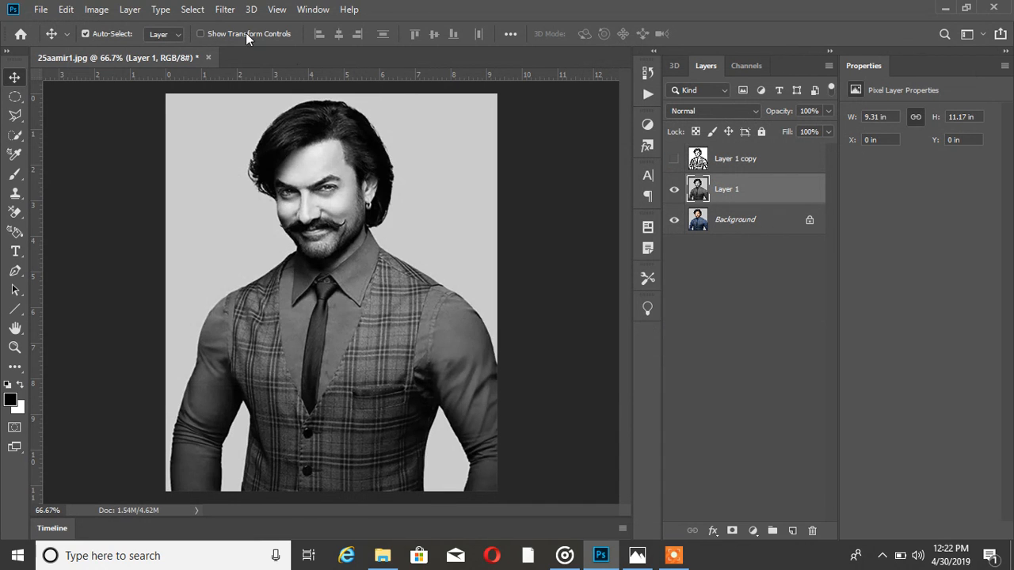
left_click(226, 10)
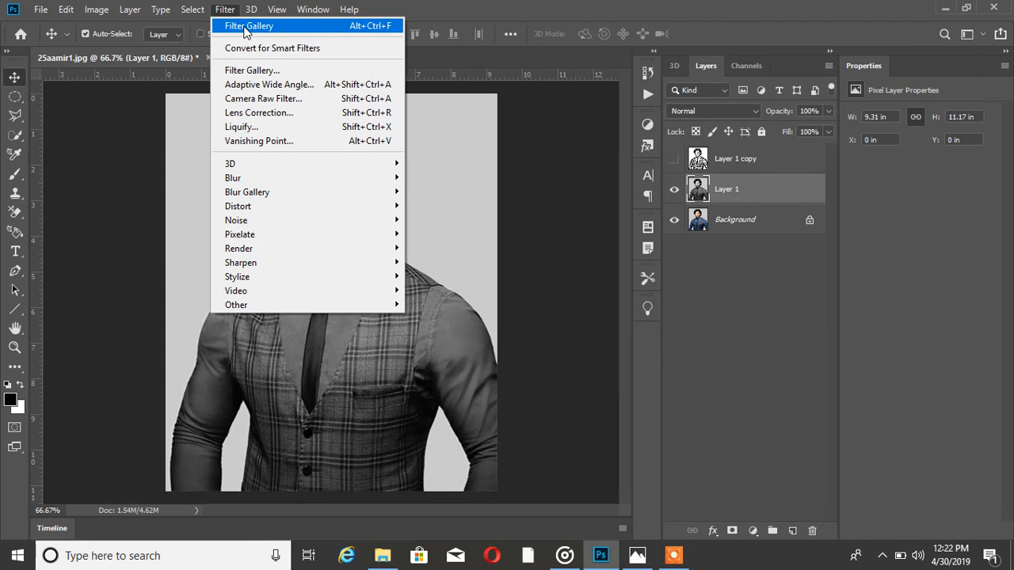
left_click(245, 29)
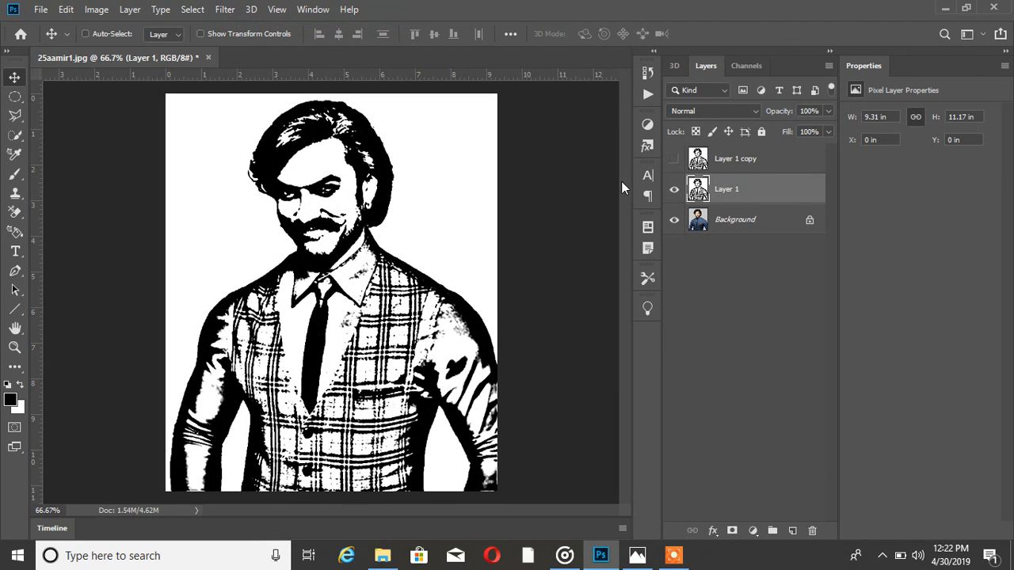
key("ctrl+z")
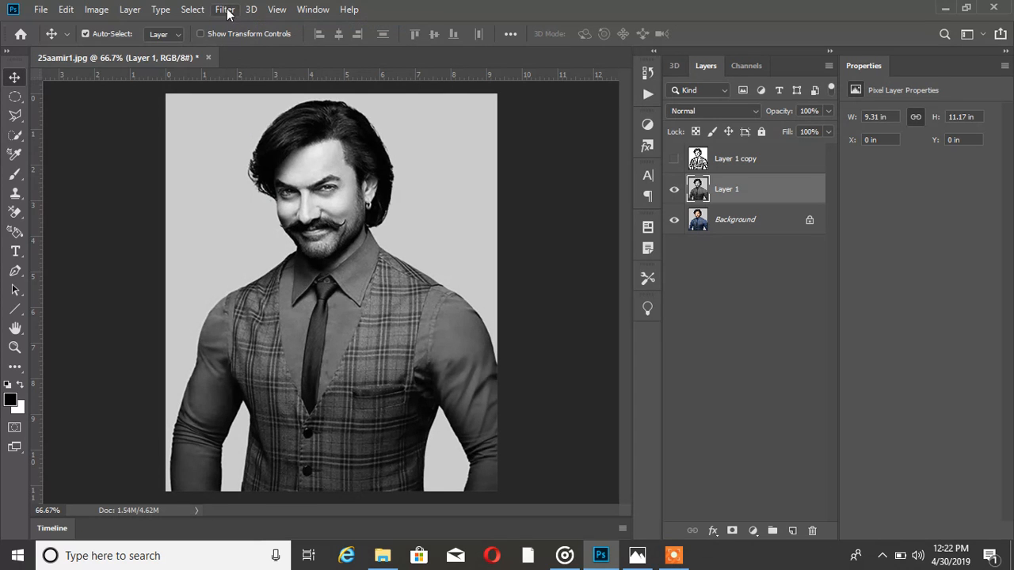
Step: Apply the Photocopy filter to Layer 1 with Detail 5 and Darkness 50
left_click(226, 11)
left_click(237, 71)
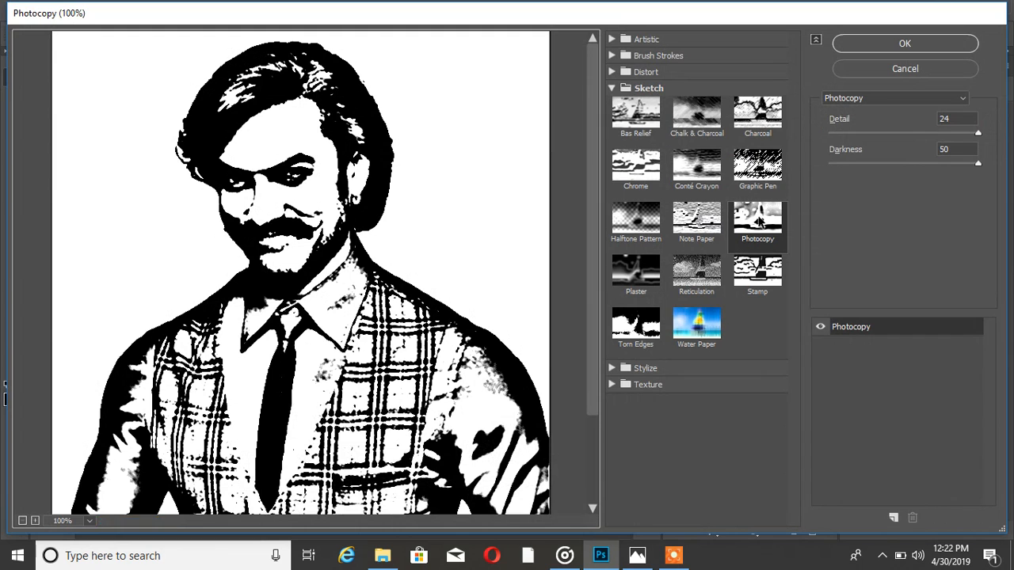
left_click_drag(976, 134, 862, 138)
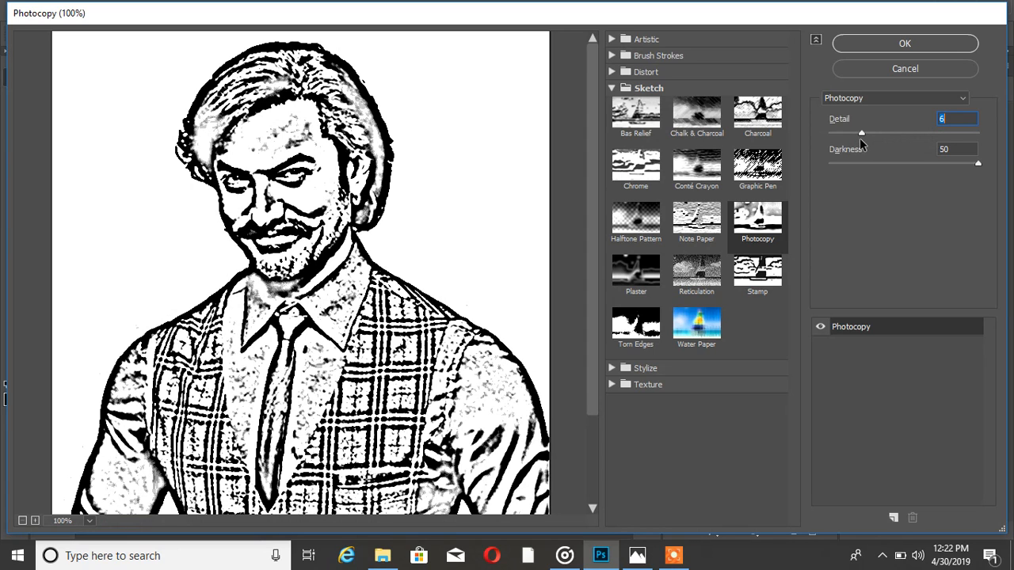
left_click_drag(859, 138, 855, 137)
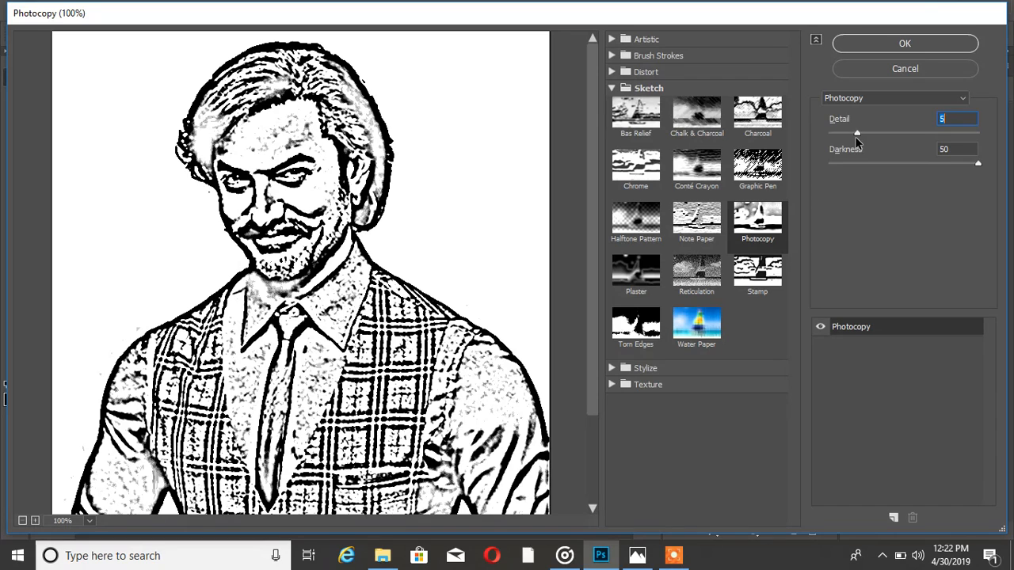
left_click(906, 48)
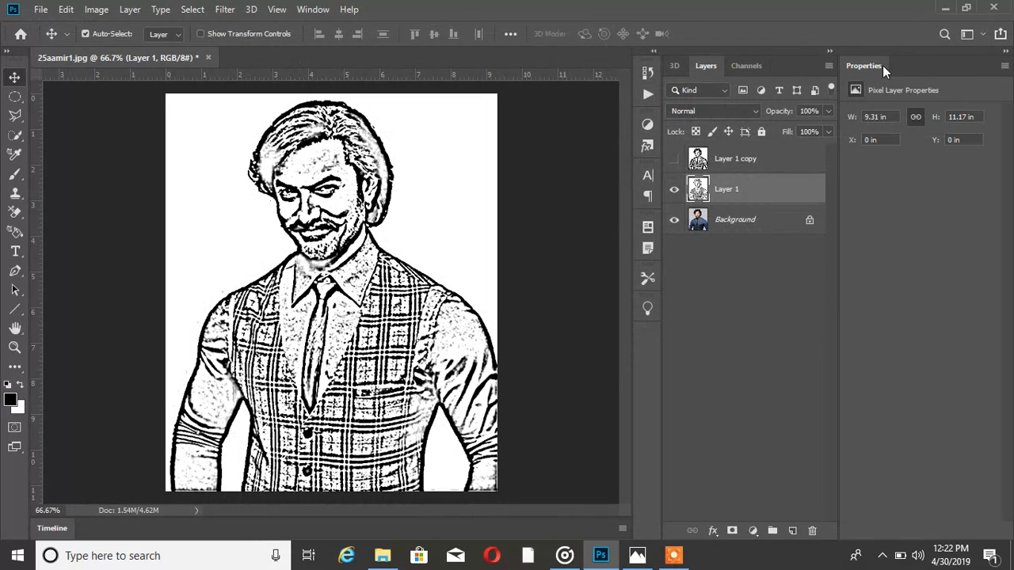
Step: Show Layer 1 copy again and add a white layer mask to it
left_click(674, 159)
left_click(709, 160)
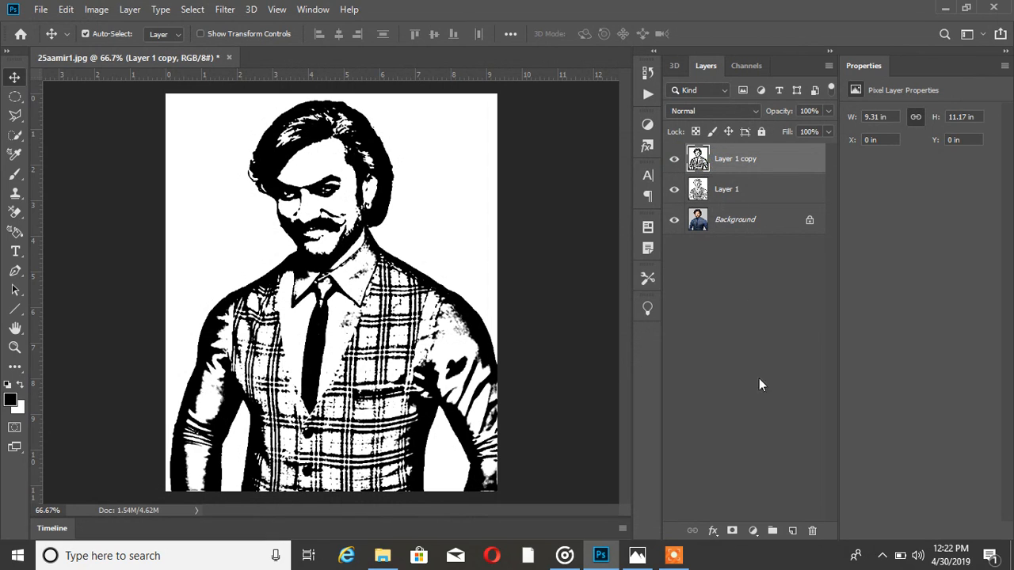
left_click(732, 532)
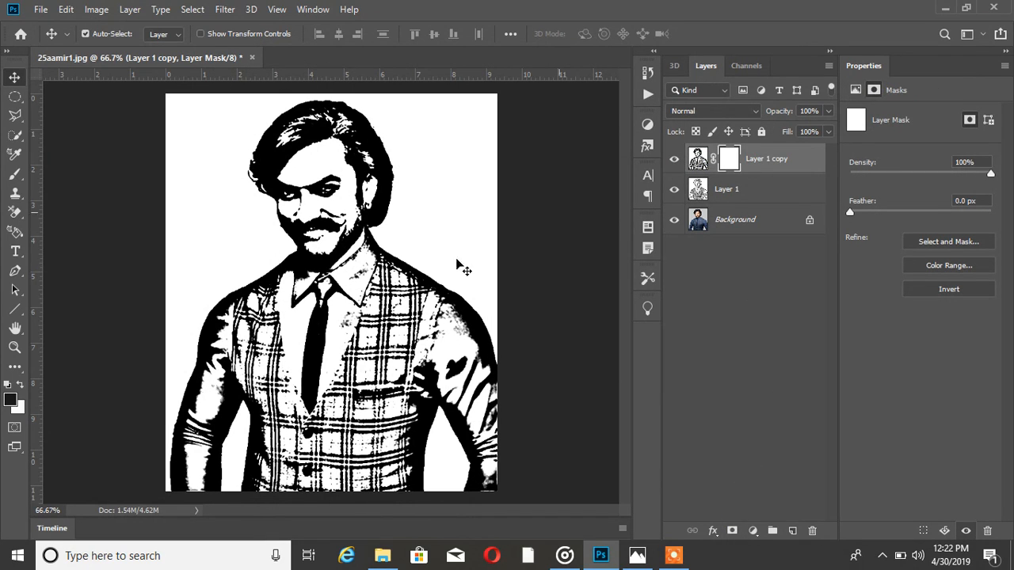
Step: Paint black on the layer mask with a soft 37-pixel brush over the face, neck, arms, sides and hair to reveal Layer 1's finer lines
left_click(20, 385)
left_click(15, 175)
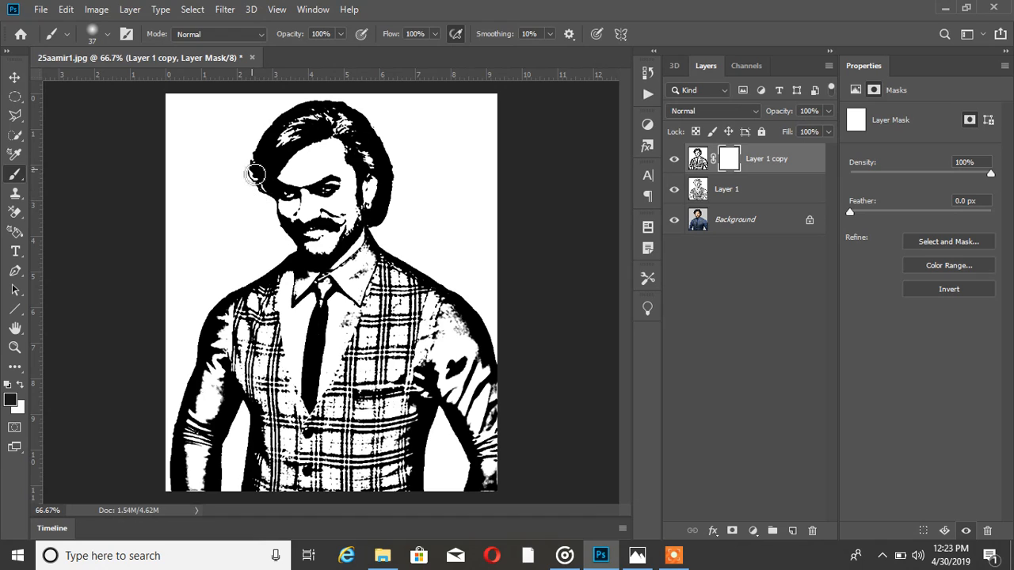
mouse_move(282, 184)
left_mouse_down()
mouse_move(272, 212)
mouse_move(290, 195)
mouse_move(342, 192)
mouse_move(346, 201)
mouse_move(309, 231)
mouse_move(316, 248)
left_mouse_up()
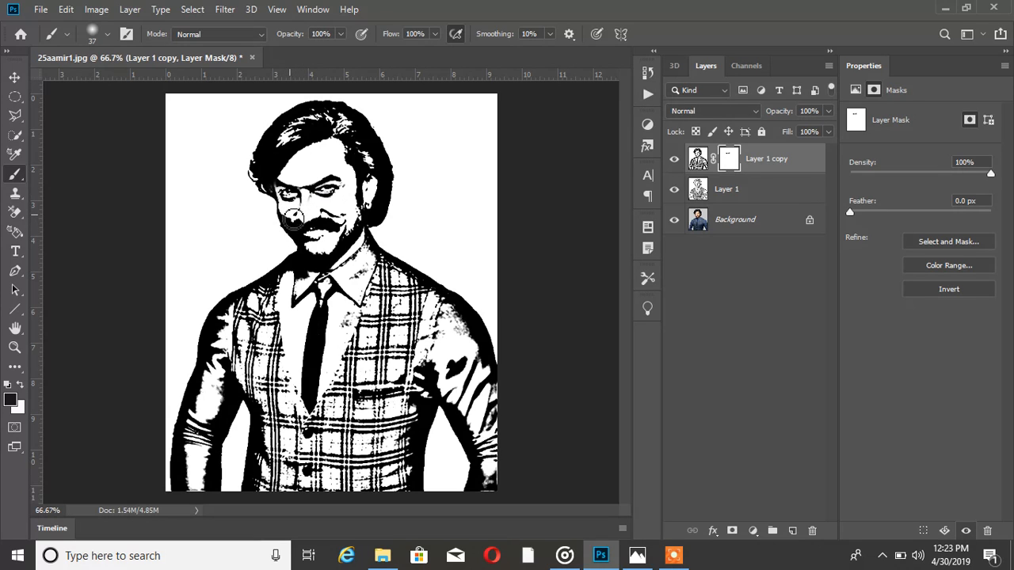
mouse_move(293, 217)
left_mouse_down()
mouse_move(346, 258)
mouse_move(358, 256)
mouse_move(363, 231)
mouse_move(353, 222)
mouse_move(335, 264)
mouse_move(311, 254)
mouse_move(337, 262)
mouse_move(302, 271)
mouse_move(226, 325)
mouse_move(189, 451)
mouse_move(191, 474)
mouse_move(200, 468)
mouse_move(195, 487)
mouse_move(189, 455)
mouse_move(212, 386)
mouse_move(193, 426)
mouse_move(218, 345)
mouse_move(241, 312)
mouse_move(294, 284)
mouse_move(238, 313)
mouse_move(216, 355)
mouse_move(219, 339)
mouse_move(238, 318)
mouse_move(308, 331)
left_mouse_up()
key("ctrl+z")
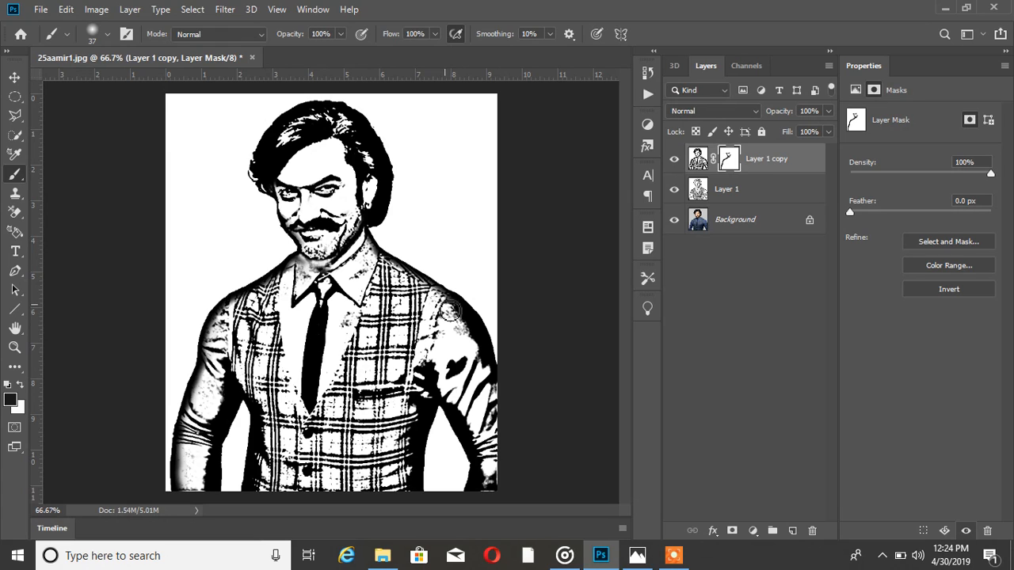
mouse_move(460, 320)
left_mouse_down()
mouse_move(477, 349)
mouse_move(456, 317)
mouse_move(496, 395)
mouse_move(492, 403)
mouse_move(451, 364)
mouse_move(468, 370)
mouse_move(449, 385)
mouse_move(485, 456)
mouse_move(490, 488)
mouse_move(469, 400)
mouse_move(432, 363)
mouse_move(411, 489)
left_mouse_up()
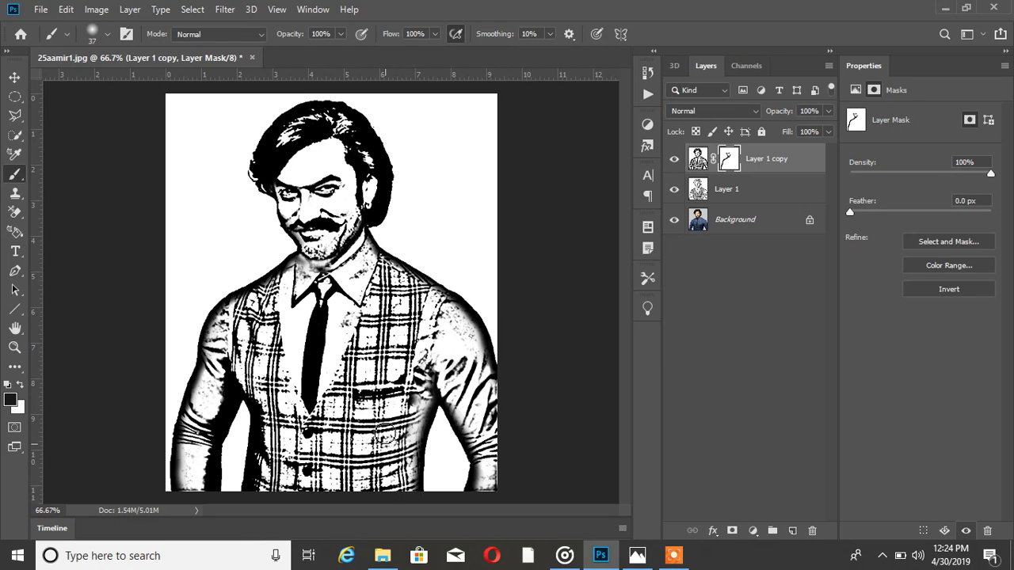
mouse_move(260, 402)
left_mouse_down()
mouse_move(275, 428)
mouse_move(259, 507)
mouse_move(210, 494)
mouse_move(208, 439)
mouse_move(241, 372)
mouse_move(230, 366)
mouse_move(244, 385)
mouse_move(232, 389)
mouse_move(205, 451)
left_mouse_up()
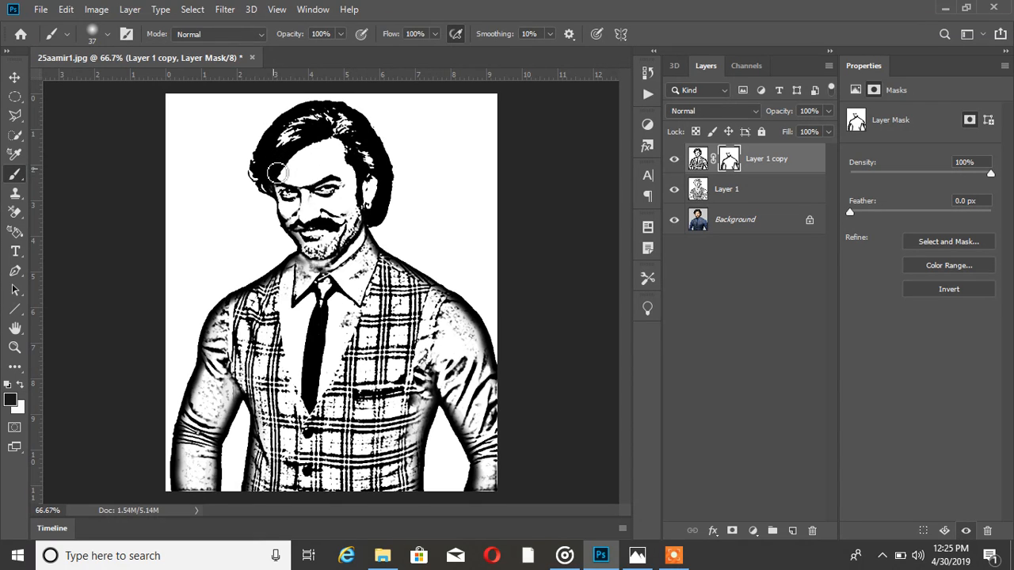
mouse_move(277, 169)
left_mouse_down()
mouse_move(326, 135)
mouse_move(272, 163)
mouse_move(296, 136)
mouse_move(326, 120)
mouse_move(347, 127)
mouse_move(371, 156)
mouse_move(376, 211)
mouse_move(355, 153)
mouse_move(350, 162)
mouse_move(369, 202)
mouse_move(349, 127)
mouse_move(321, 119)
mouse_move(284, 142)
mouse_move(340, 123)
mouse_move(358, 140)
mouse_move(295, 162)
mouse_move(278, 187)
mouse_move(270, 170)
mouse_move(301, 144)
left_mouse_up()
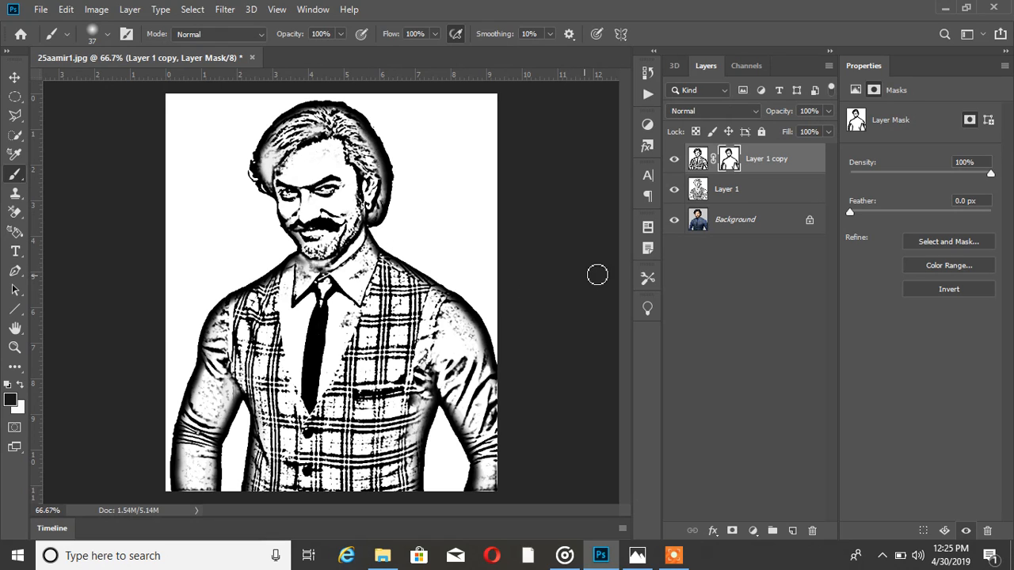
Step: Merge the masked Layer 1 copy with Layer 1 into a single layer
left_click(727, 195)
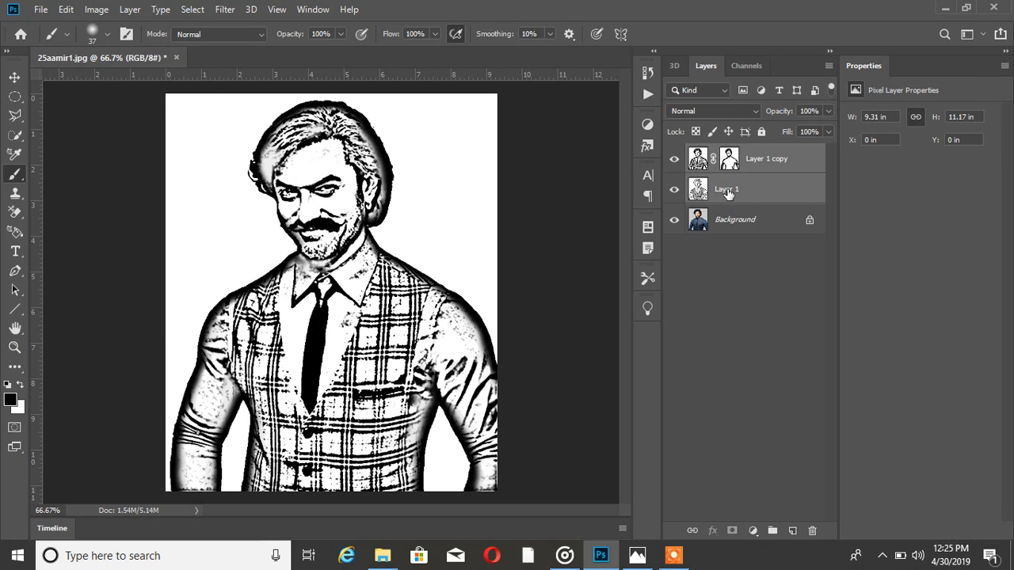
key("ctrl+e")
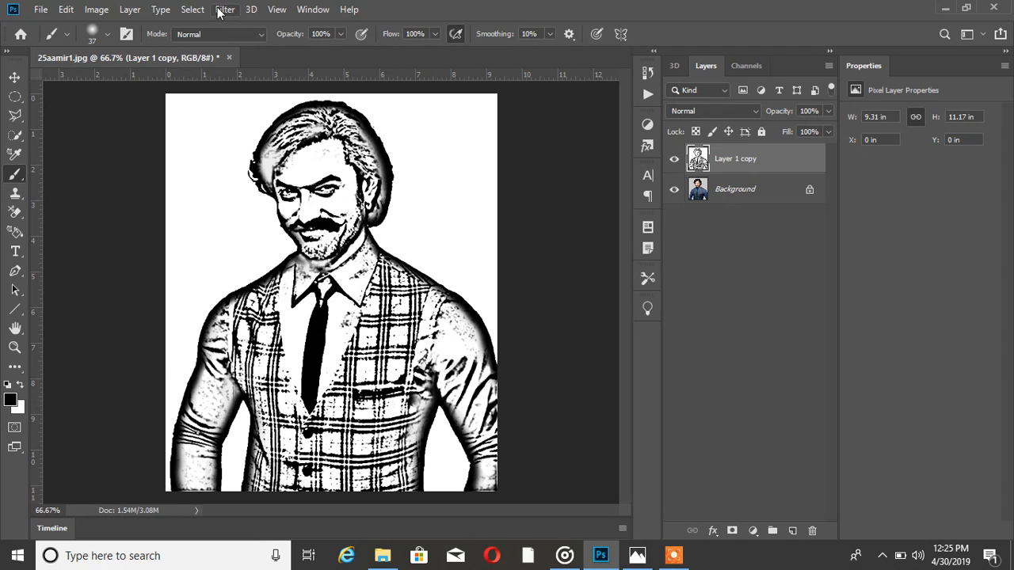
Step: Select the Shadows of the merged layer with Color Range and copy the selection to a new layer
left_click(193, 8)
left_click(238, 156)
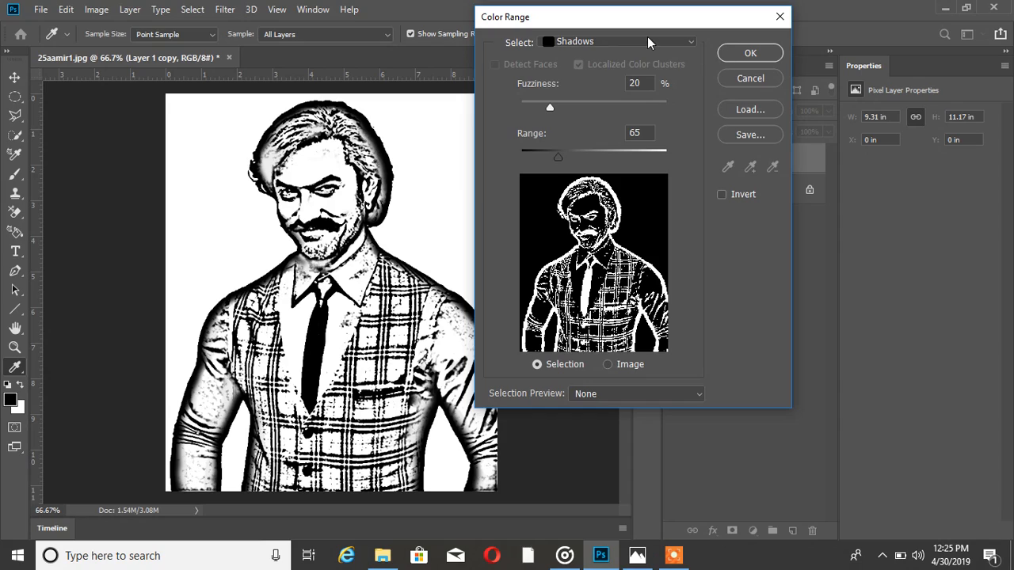
left_click(647, 40)
left_click(590, 209)
left_click(757, 56)
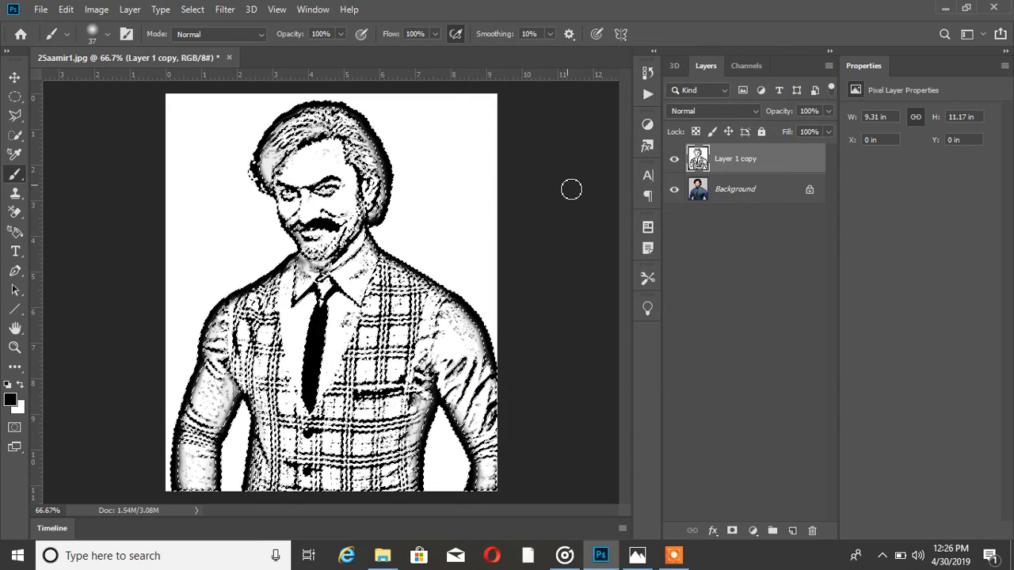
key("ctrl+j")
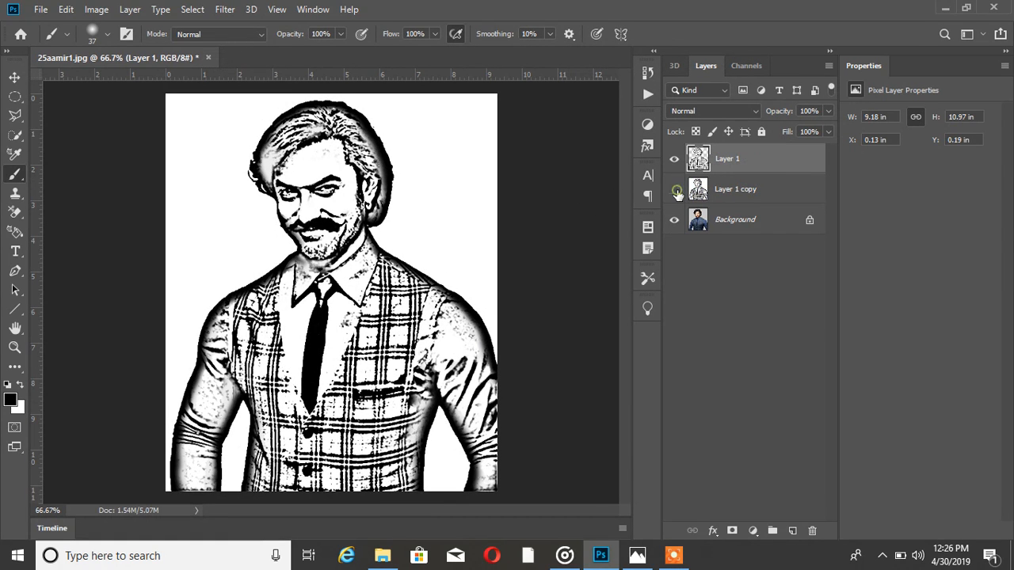
Step: Hide Layer 1 copy and the Background, and set Layer 1's blend mode to Soft Light
left_click(674, 190)
left_click(674, 220)
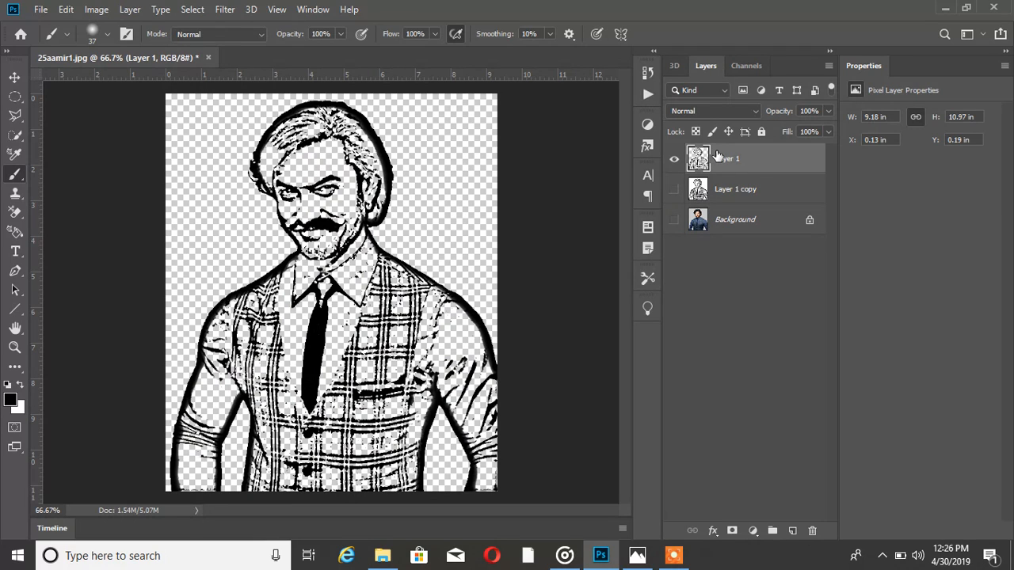
left_click(734, 112)
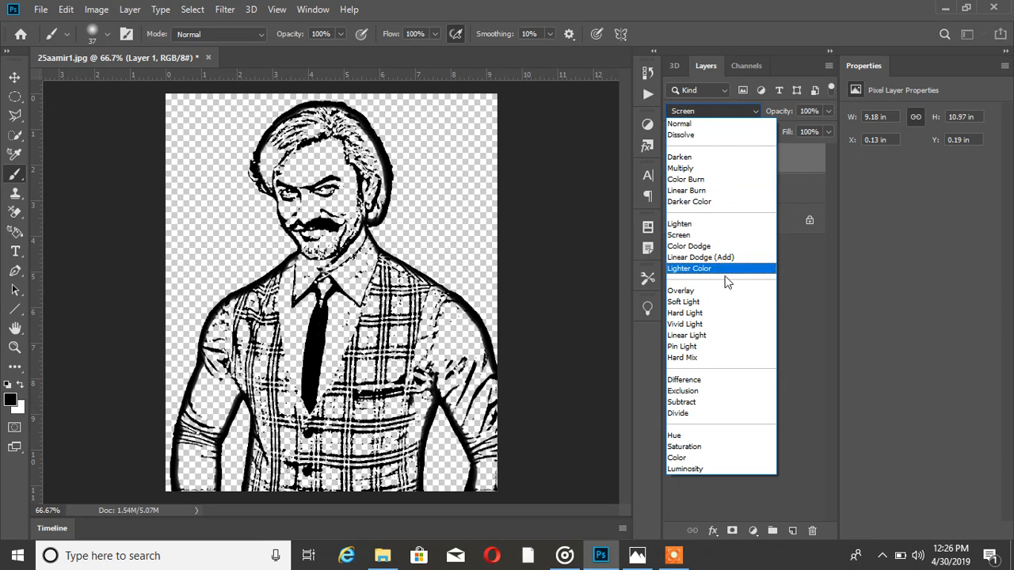
left_click(696, 302)
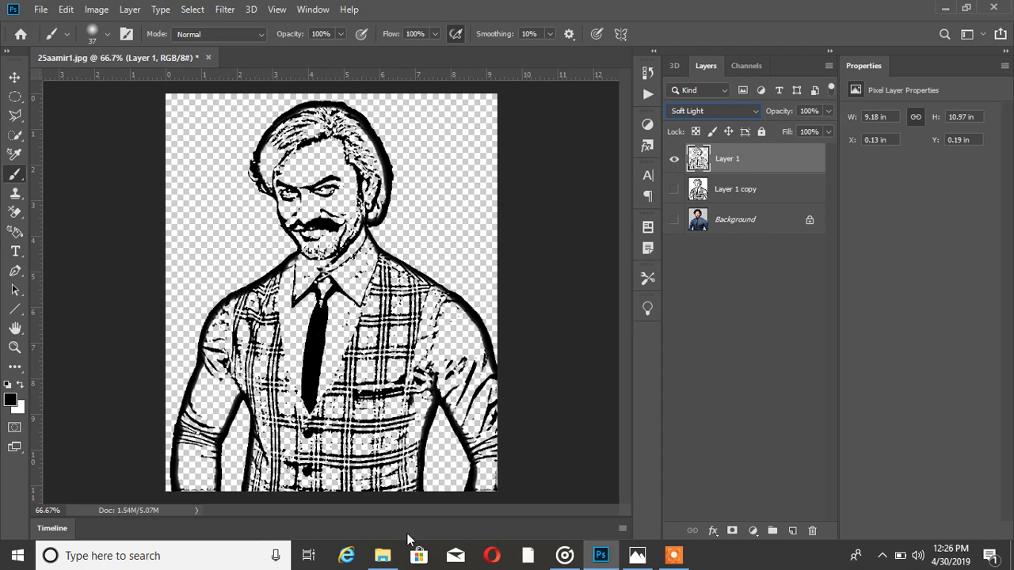
Step: Open the wood texture image "index" from the logos folder in Adobe Photoshop CC 2019
left_click(383, 555)
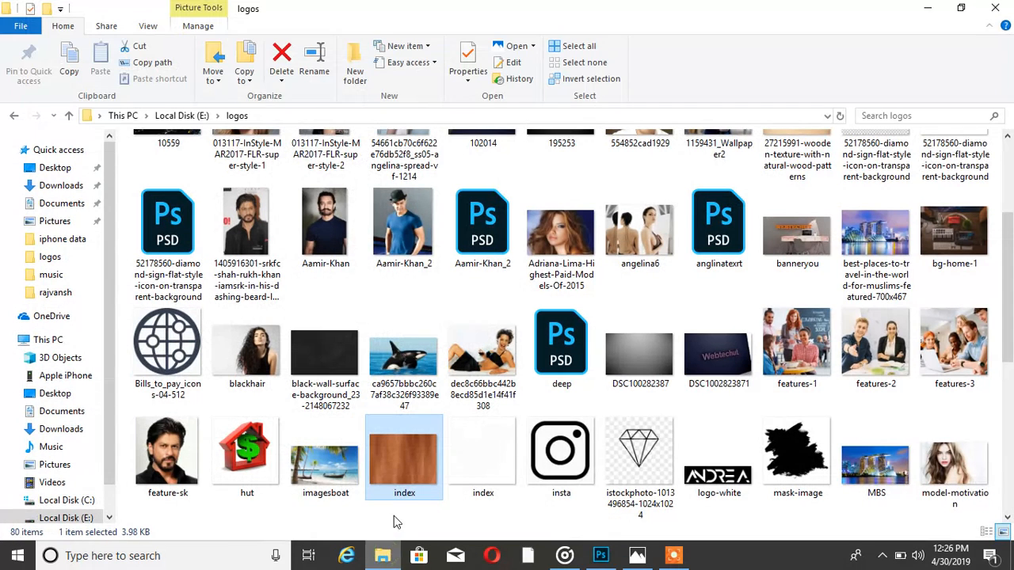
right_click(407, 451)
mouse_move(593, 226)
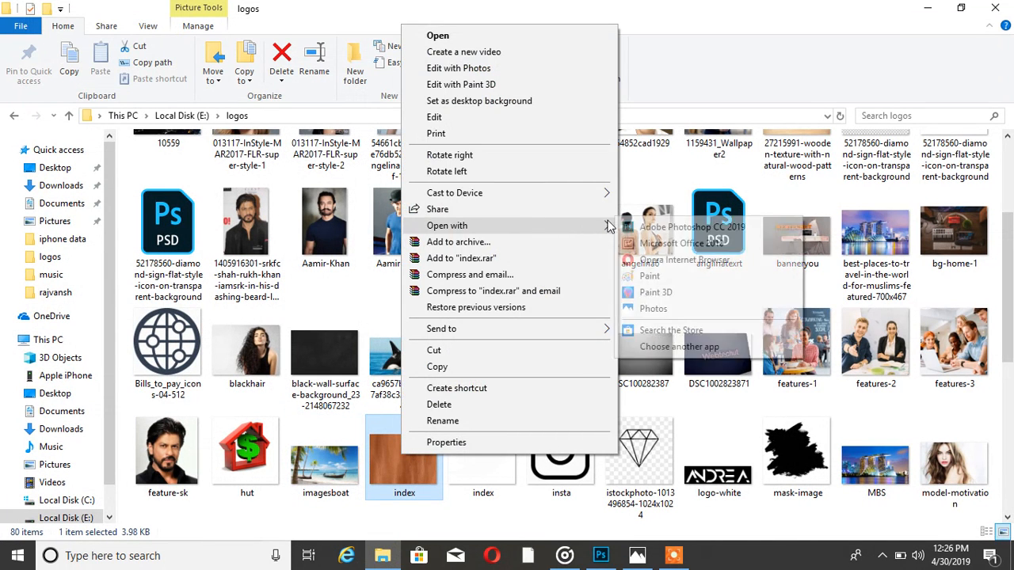
left_click(692, 228)
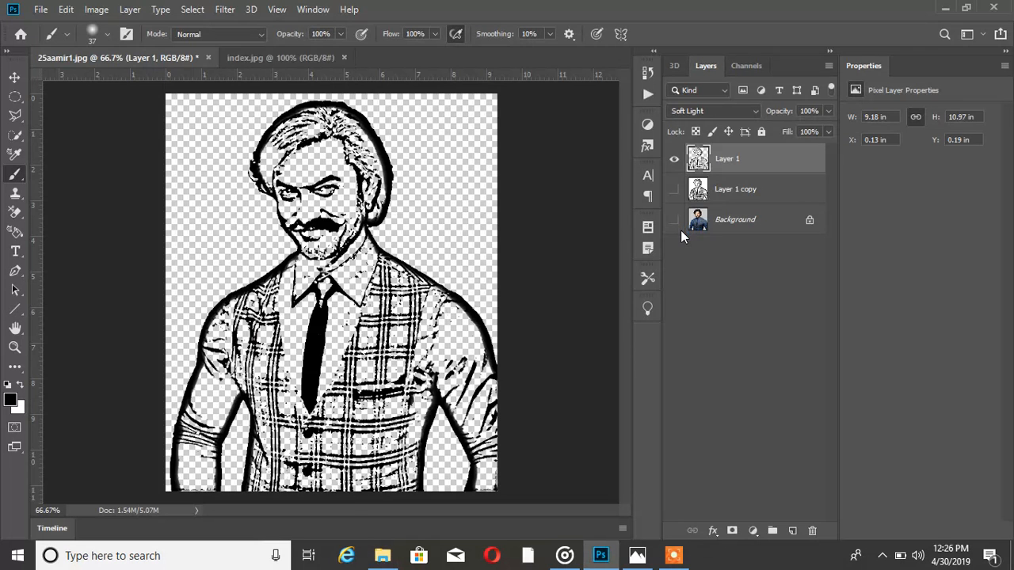
Step: Convert the wood image's background to the regular layer Layer 0 and move it into the portrait document over the face
double_click(721, 158)
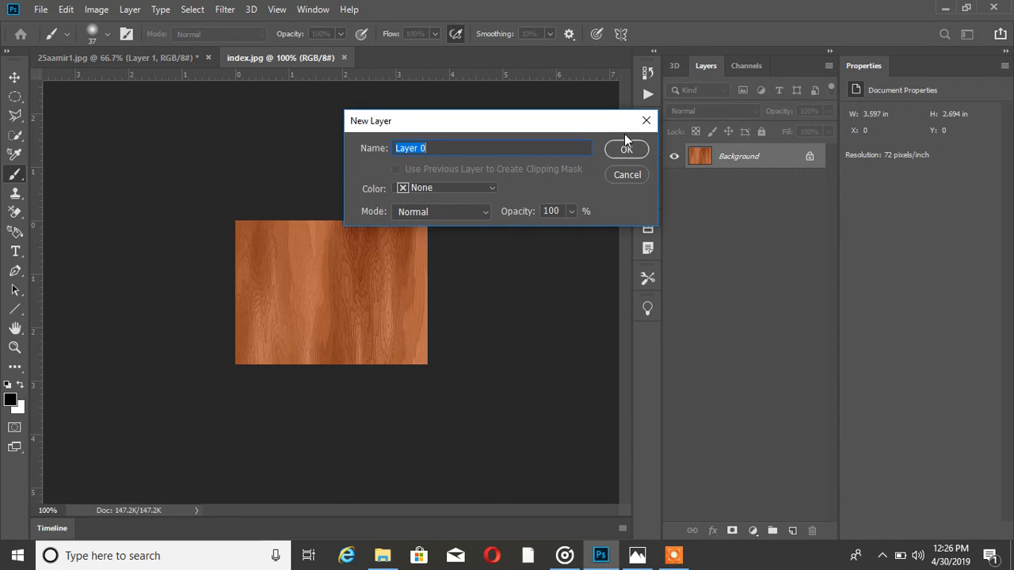
left_click(628, 147)
left_click(15, 77)
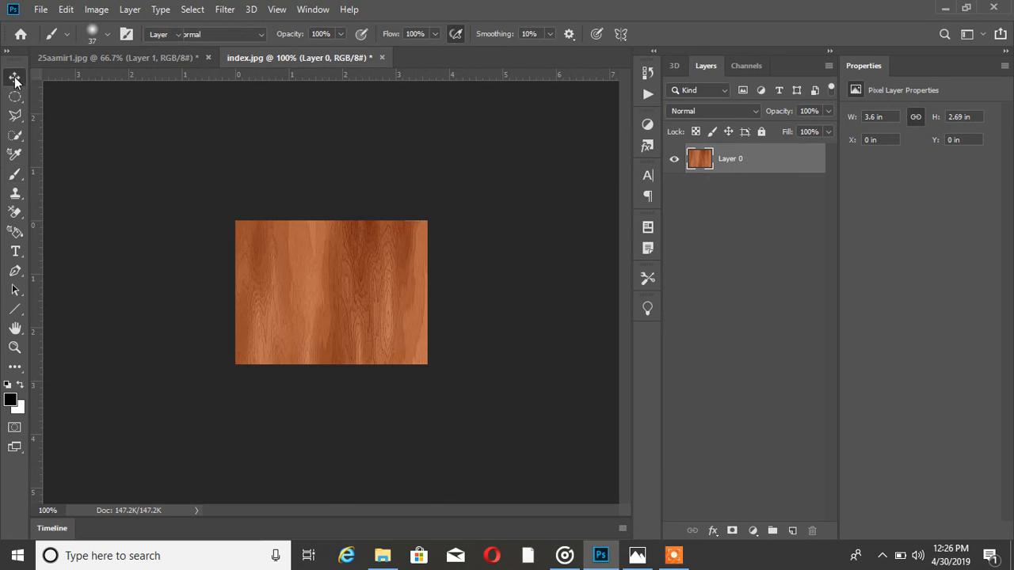
mouse_move(278, 258)
left_mouse_down()
mouse_move(256, 199)
mouse_move(162, 64)
mouse_move(324, 205)
left_mouse_up()
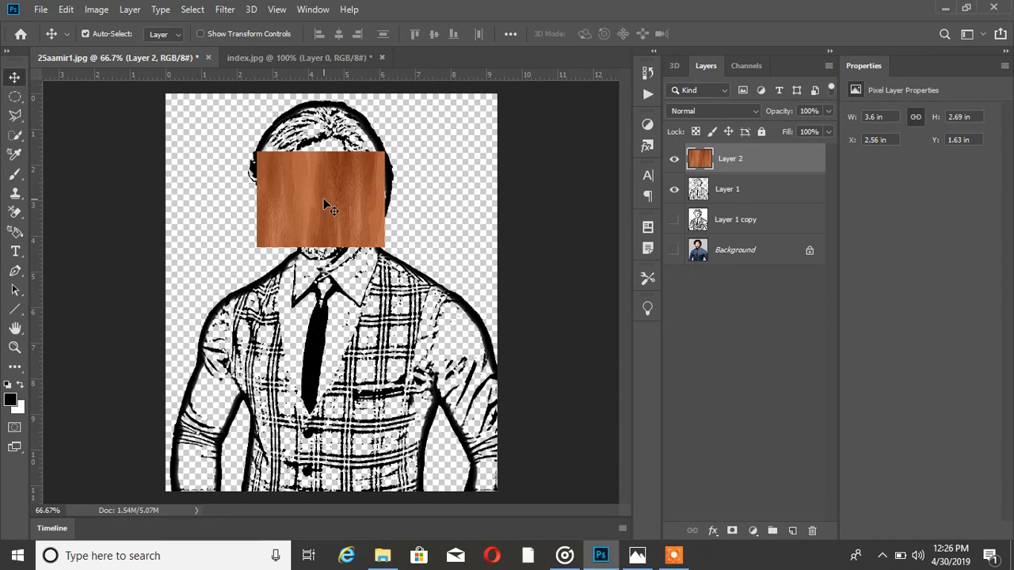
Step: Scale the wood texture on Layer 2 to about 508% wide and 470% high and position it to cover the whole canvas
key("ctrl")
key("ctrl+t")
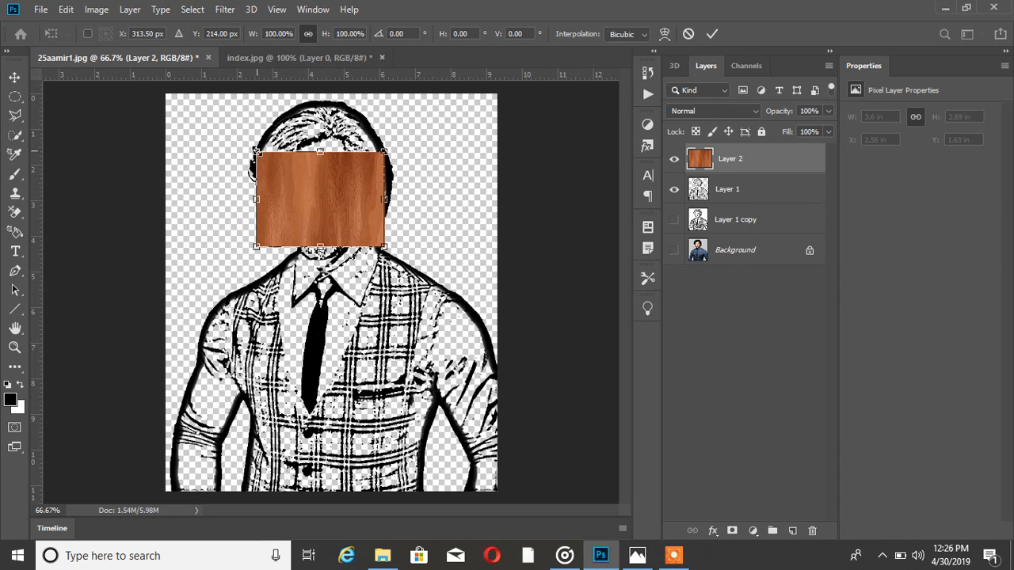
left_click_drag(255, 150, 36, 15)
left_click_drag(281, 210, 271, 348)
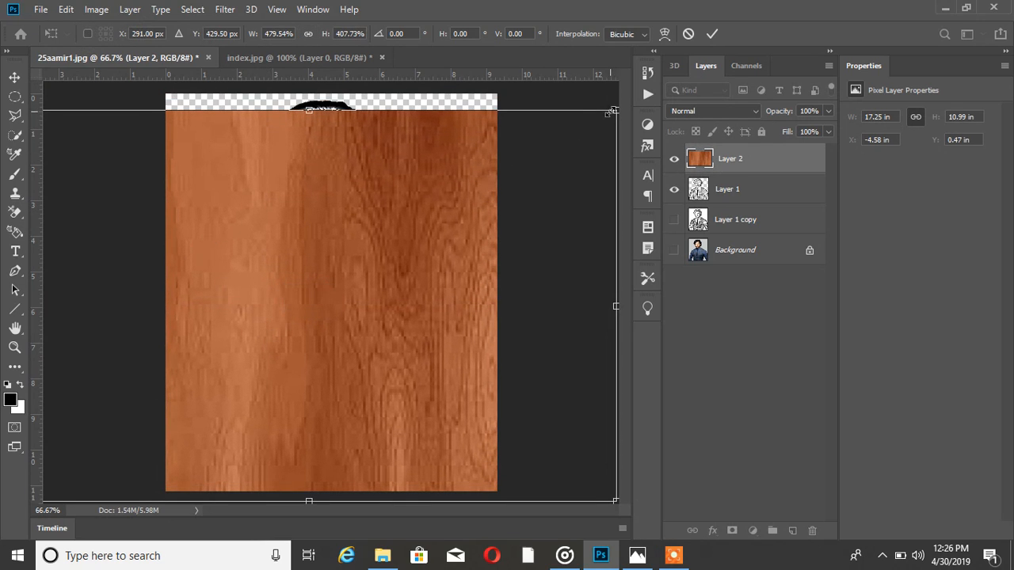
left_click_drag(612, 113, 631, 83)
left_click_drag(435, 194, 314, 196)
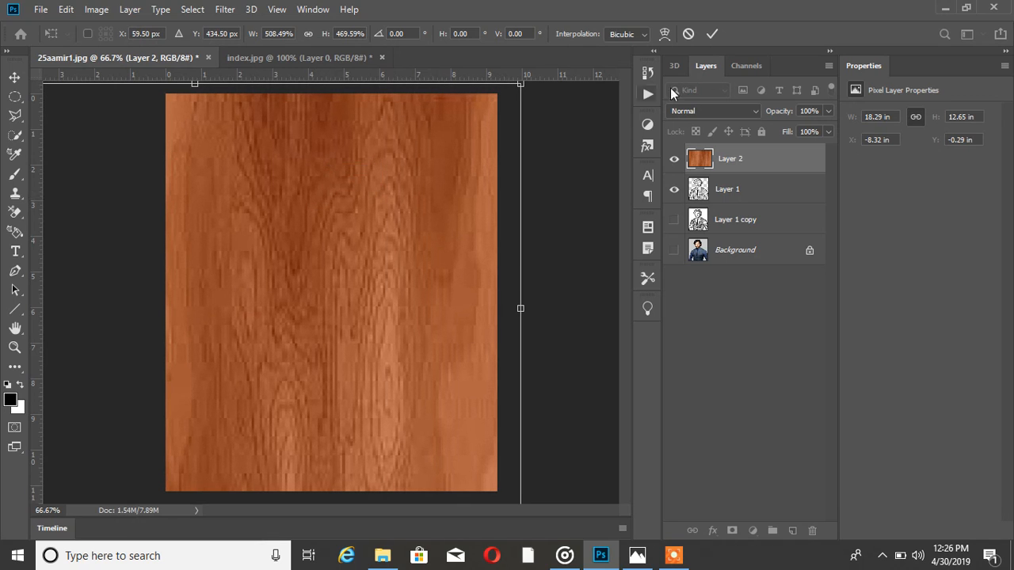
left_click(714, 36)
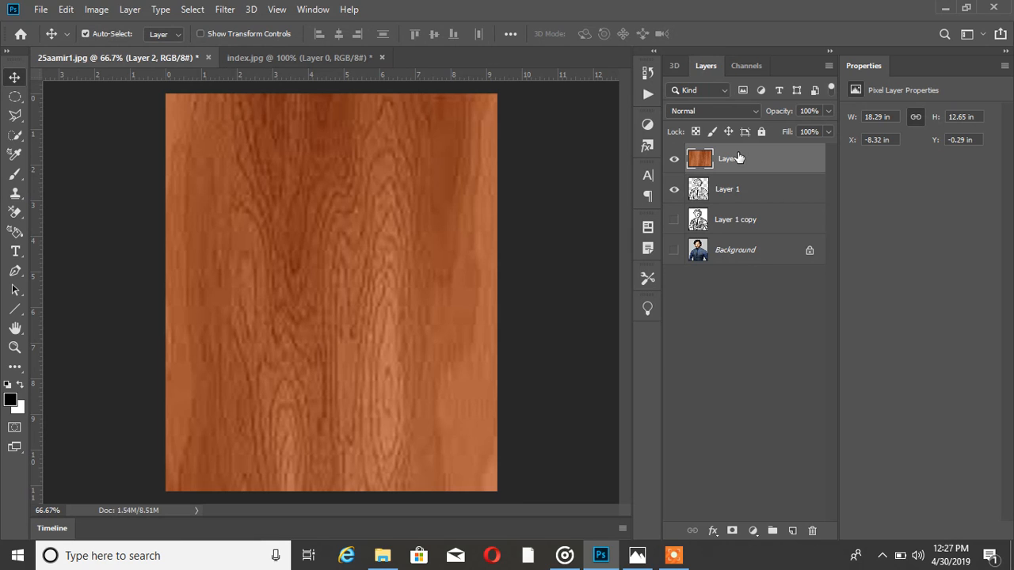
Step: Move the wood Layer 2 beneath the line art Layer 1 and duplicate Layer 1
left_click_drag(738, 156, 744, 209)
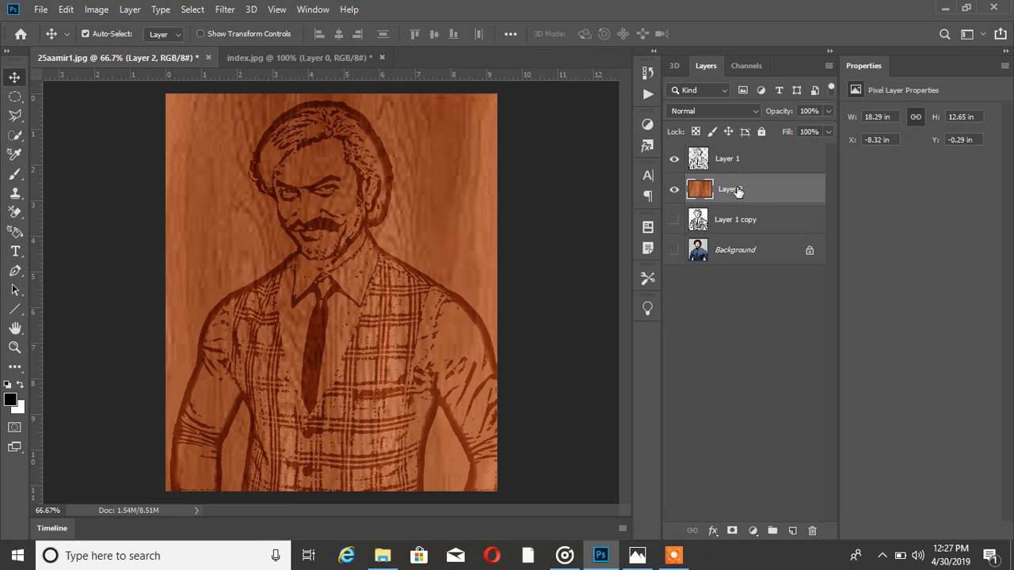
left_click(720, 161)
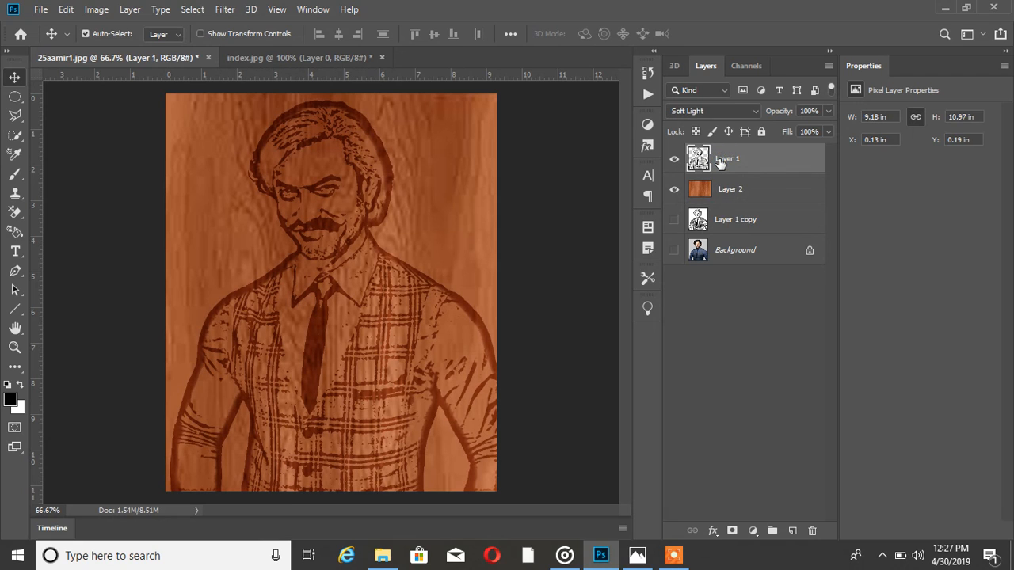
key("ctrl+j")
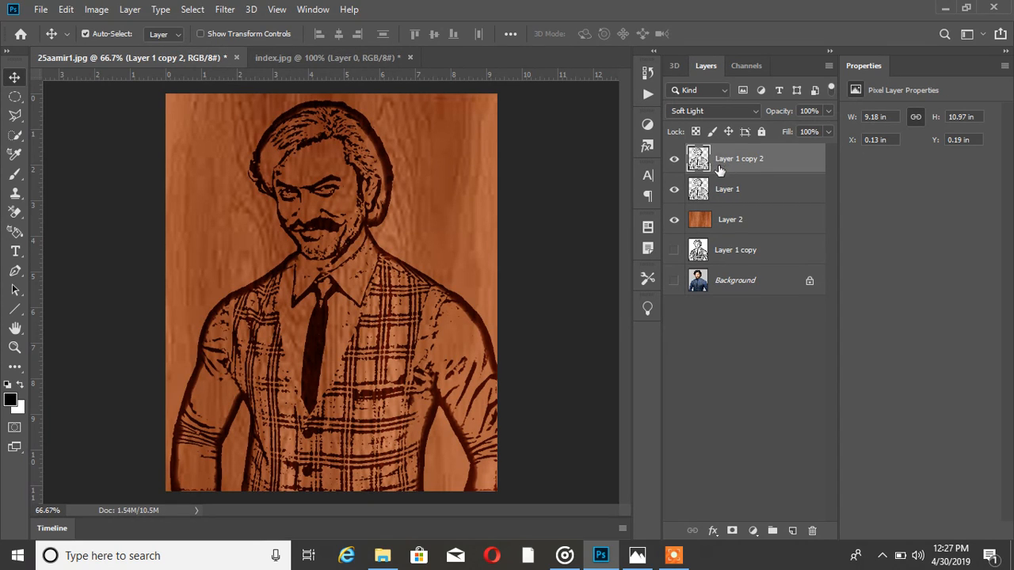
Step: Add a Bevel & Emboss effect to Layer 1 with a 120° angle and 300% depth
left_click(724, 193)
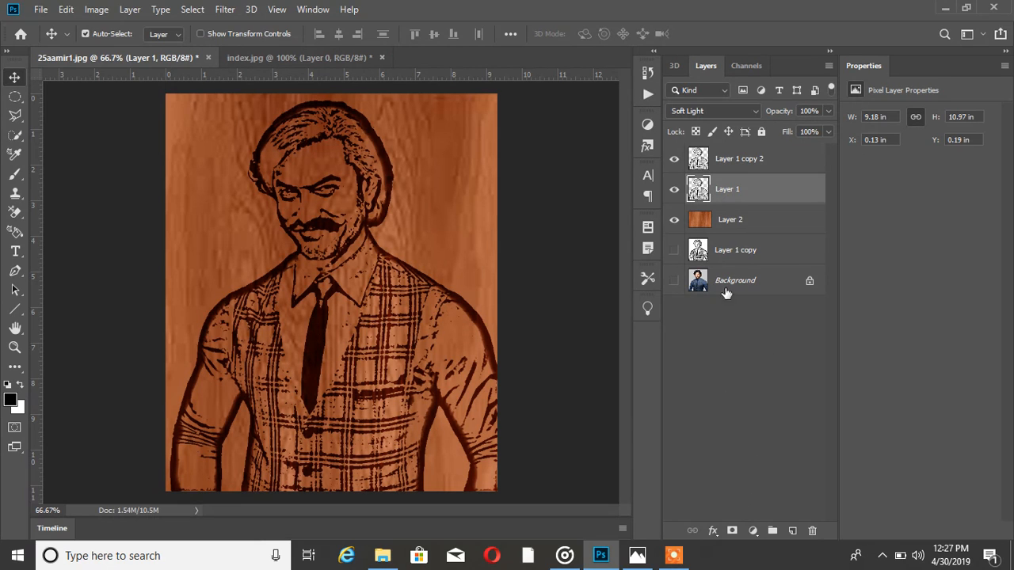
left_click(713, 531)
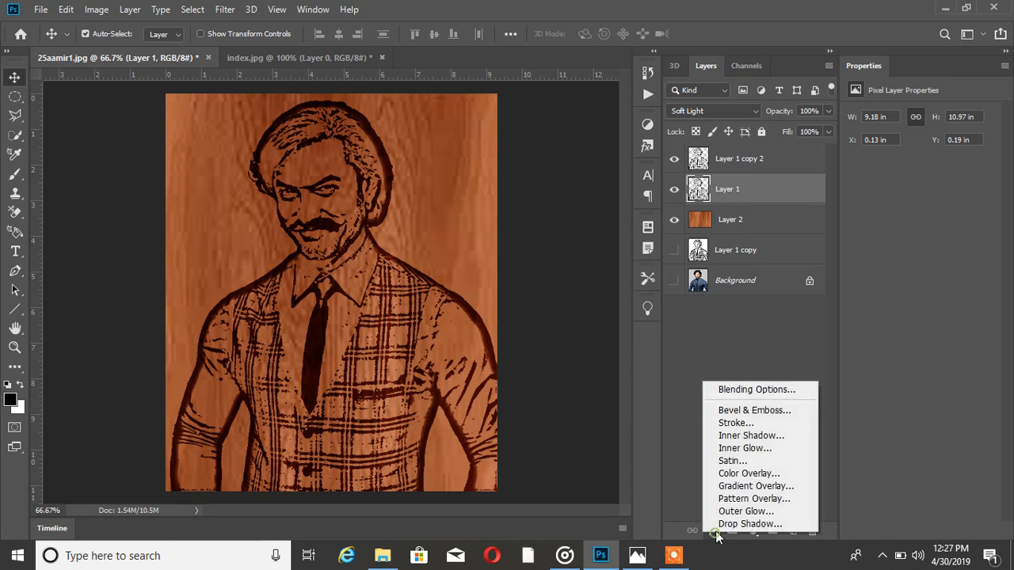
left_click(751, 411)
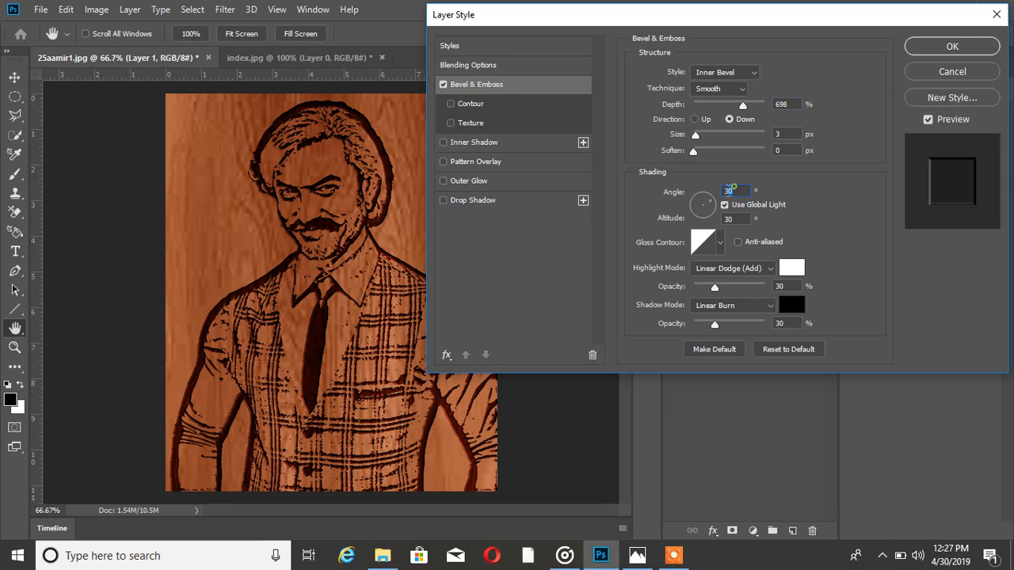
type("12")
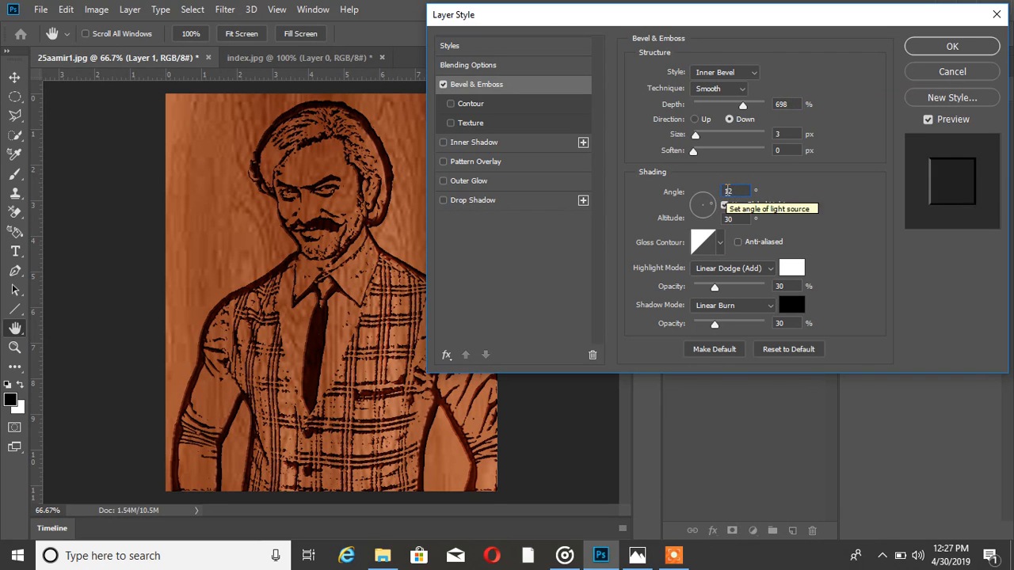
type("0")
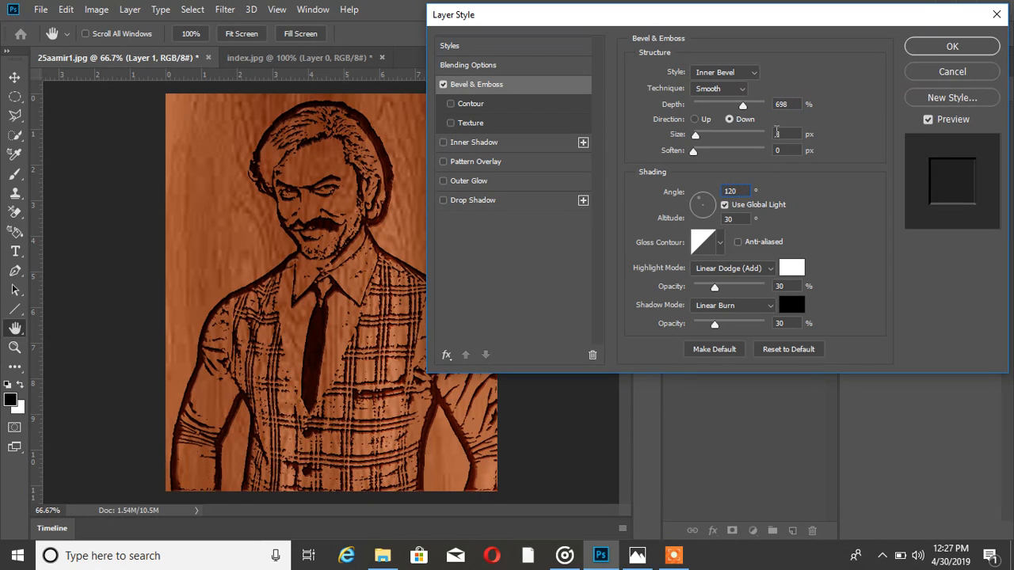
left_click_drag(744, 107, 715, 107)
type("300")
left_click(952, 47)
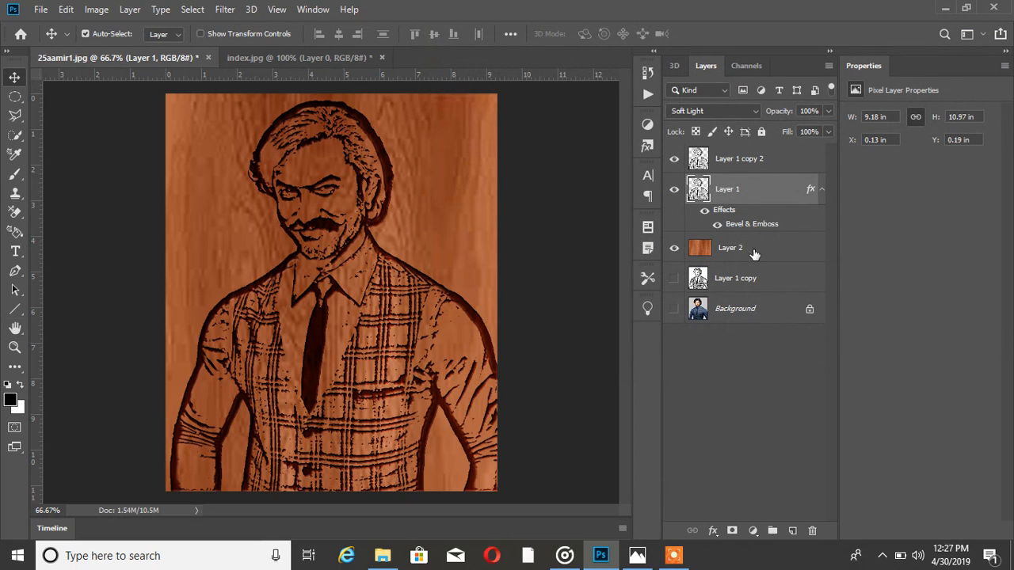
Step: Duplicate the wood Layer 2, move the copy to the top of the stack and clip it to Layer 1 copy 2
left_click(754, 252)
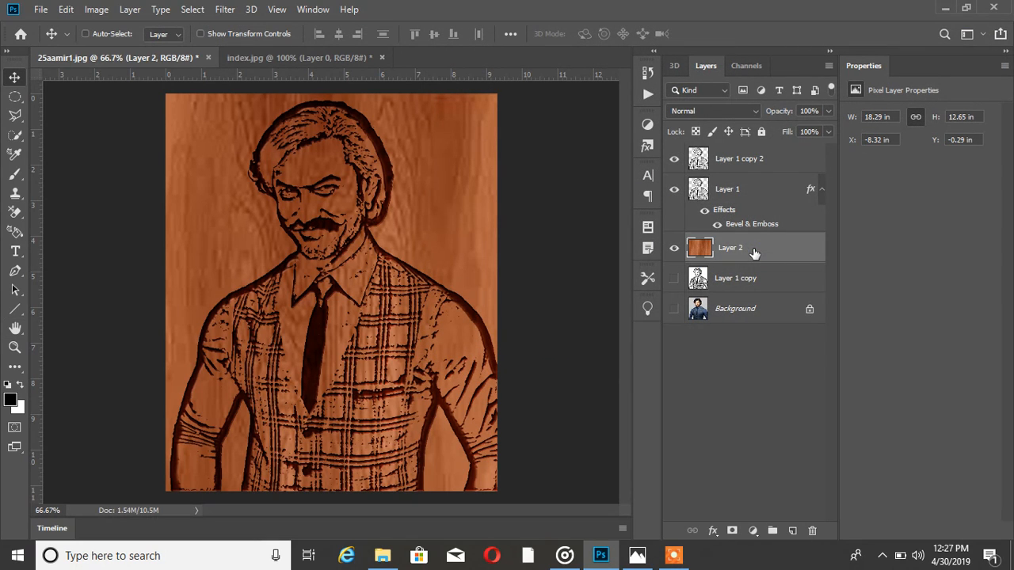
key("ctrl+j")
left_click_drag(754, 250, 748, 162)
right_click(749, 162)
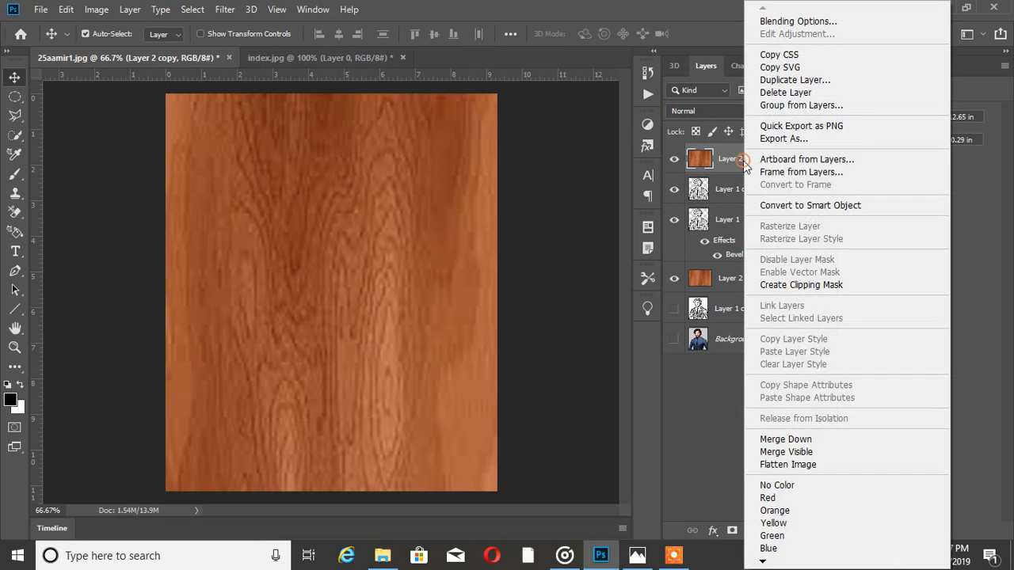
left_click(788, 287)
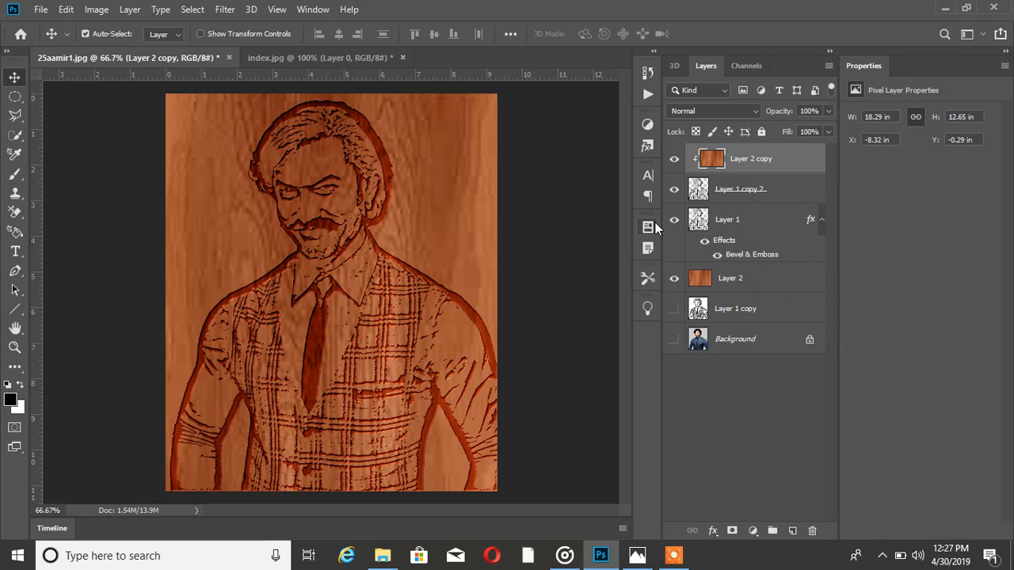
Step: Try a Drop Shadow on Layer 1 with 100% opacity, a 120° angle and 2 px distance, and turn it off again
left_click(732, 232)
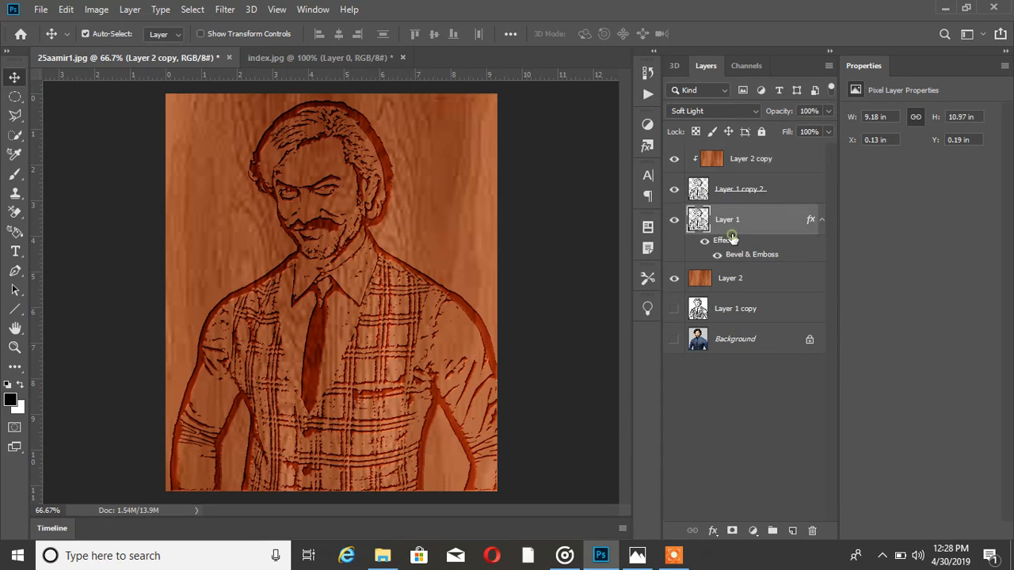
double_click(735, 237)
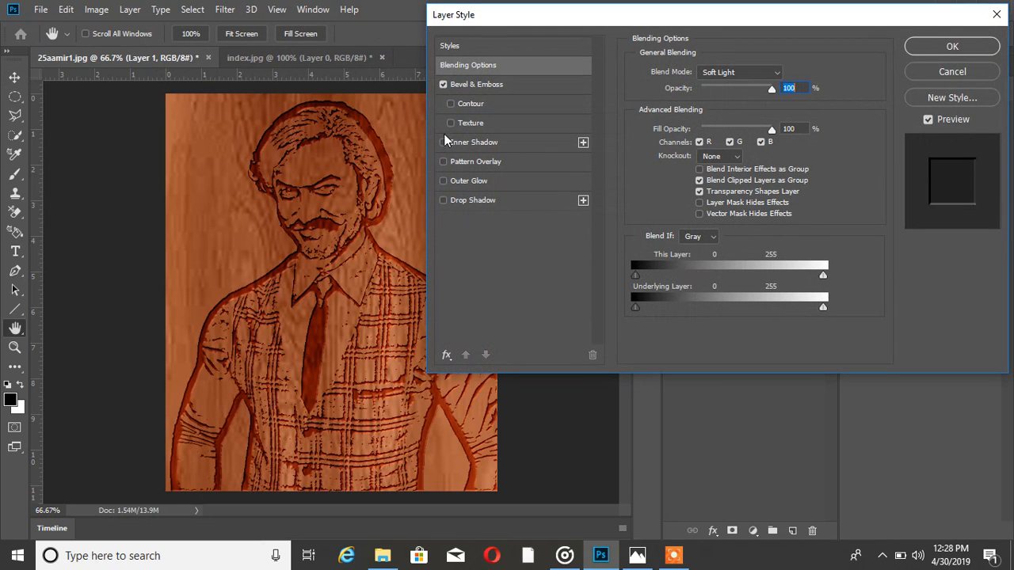
left_click(443, 200)
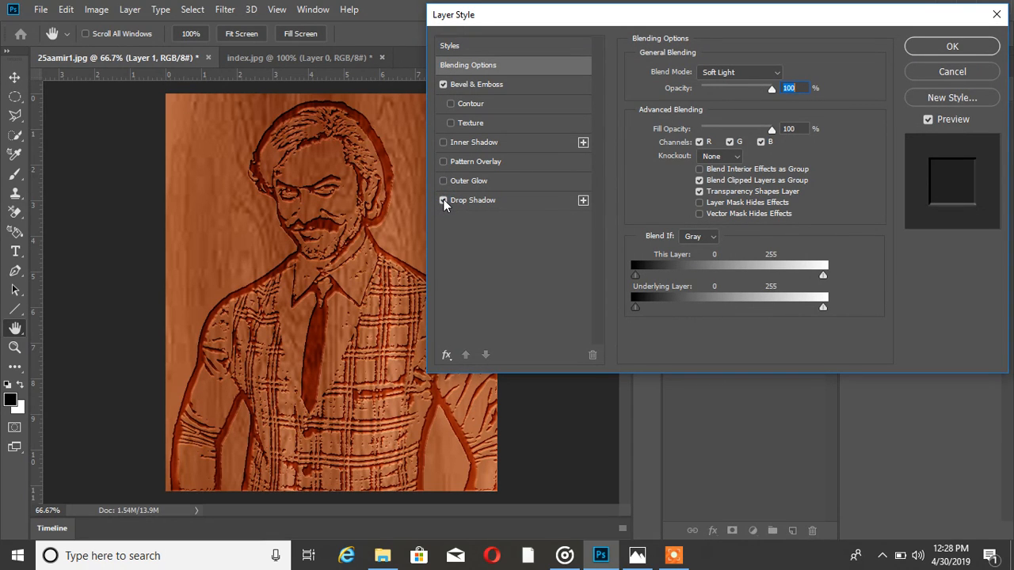
left_click(444, 202)
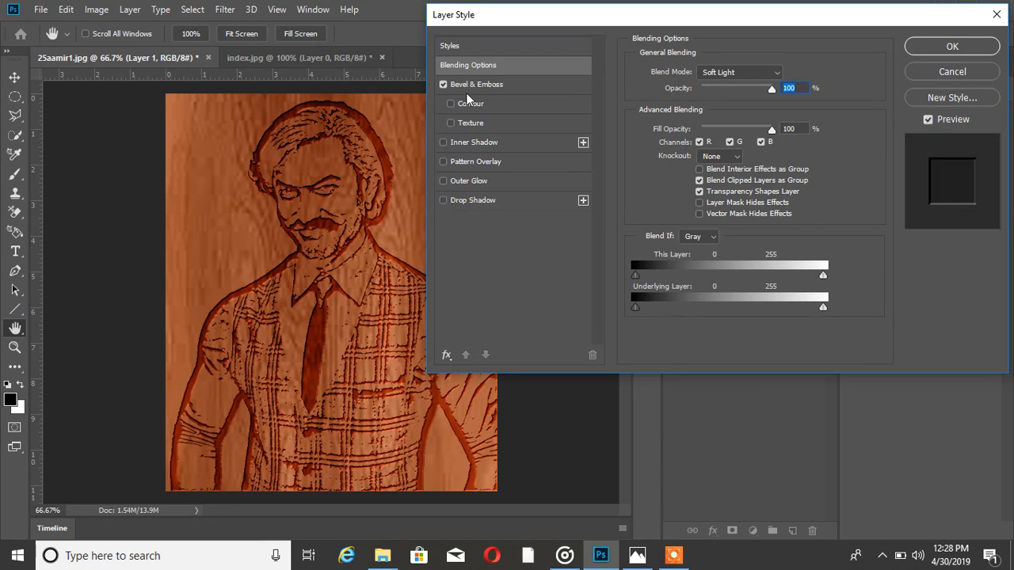
left_click(474, 196)
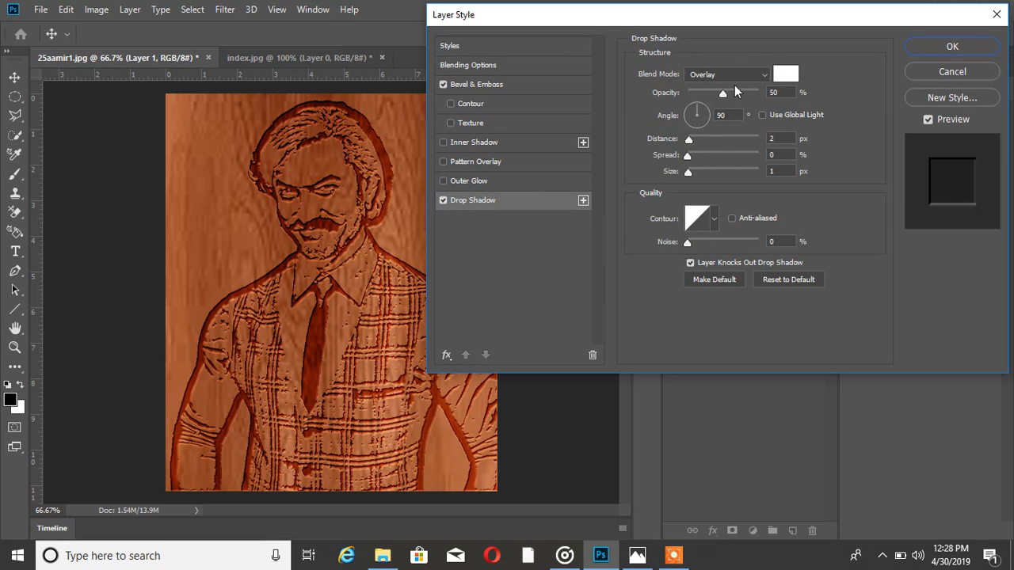
left_click_drag(722, 93, 762, 93)
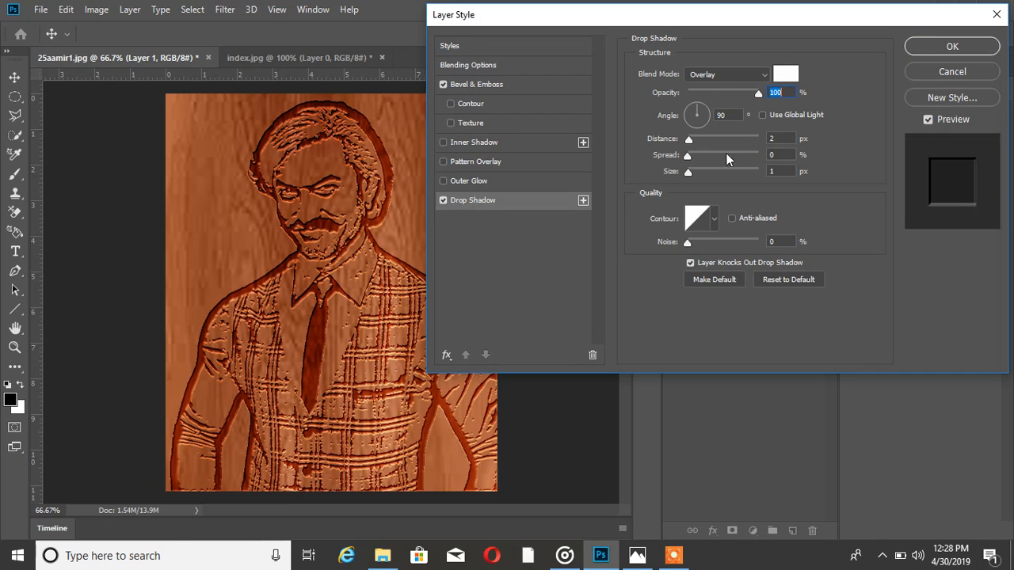
left_click_drag(727, 116, 716, 118)
type("12")
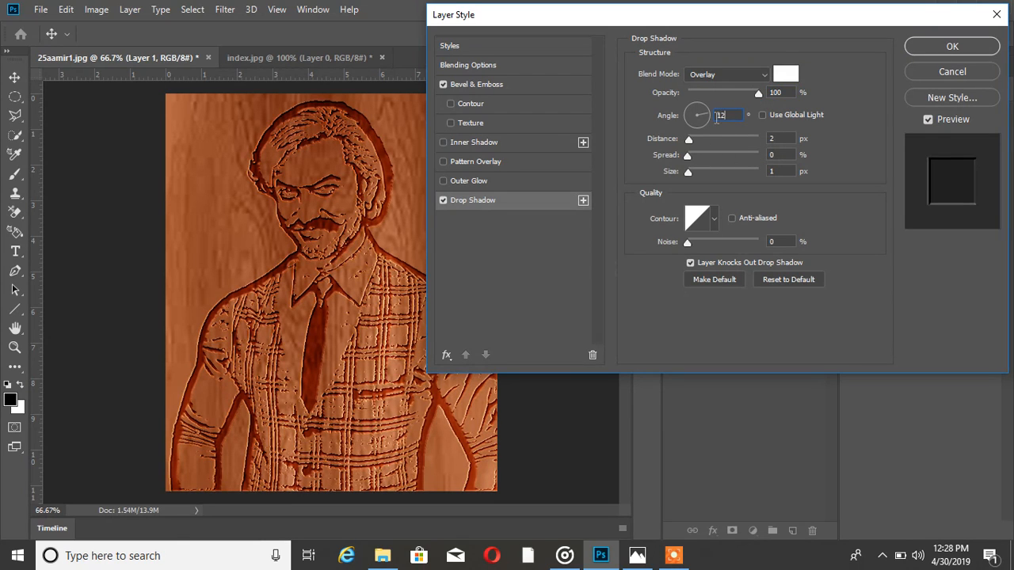
type("0")
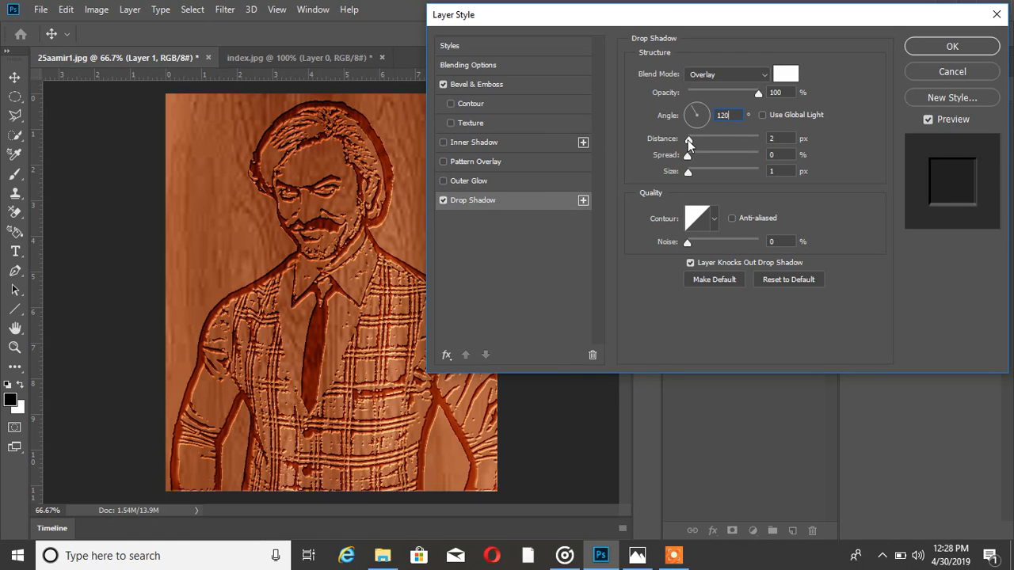
left_click_drag(688, 142, 696, 144)
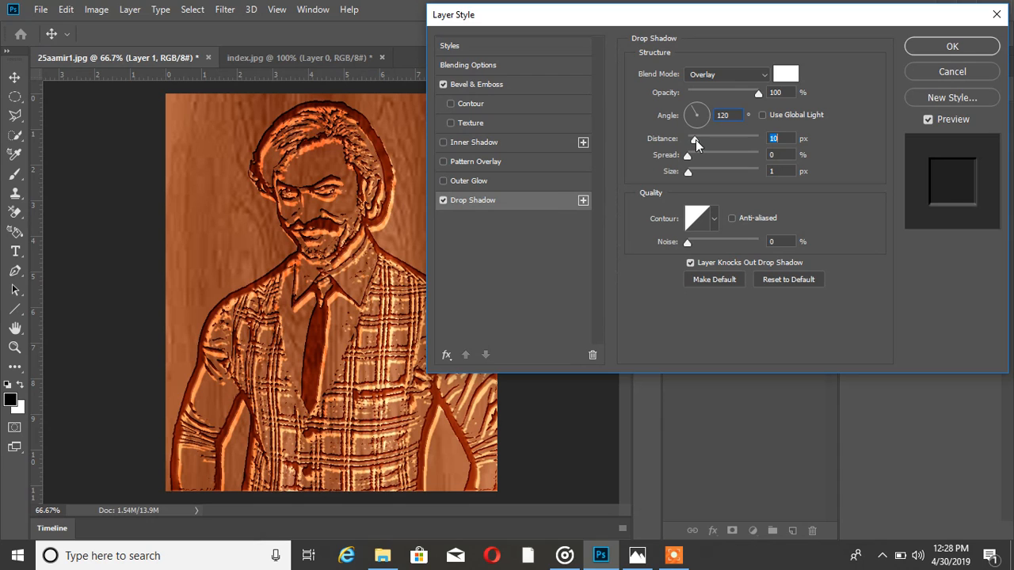
left_click_drag(696, 143, 688, 143)
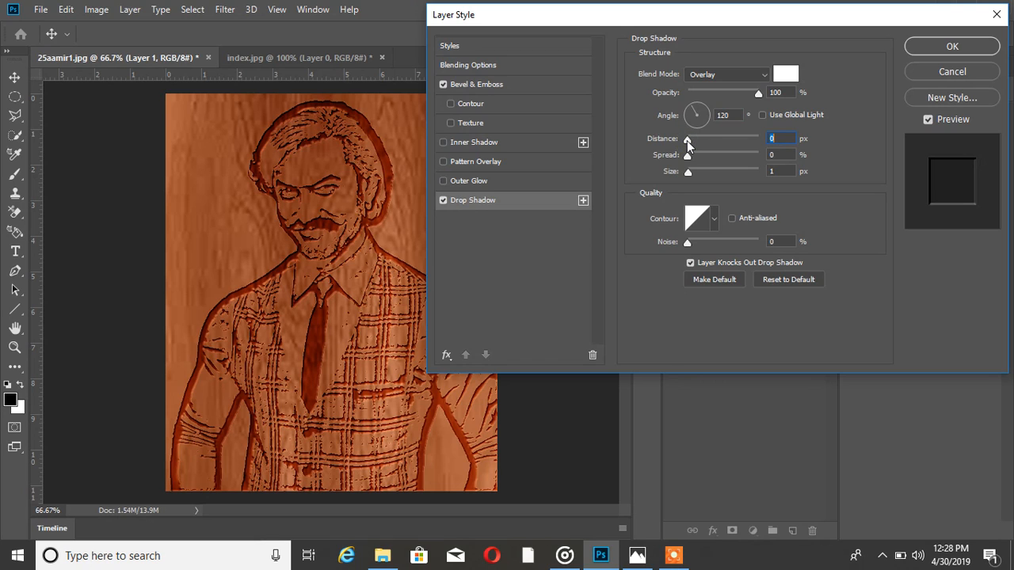
left_click_drag(687, 141, 690, 142)
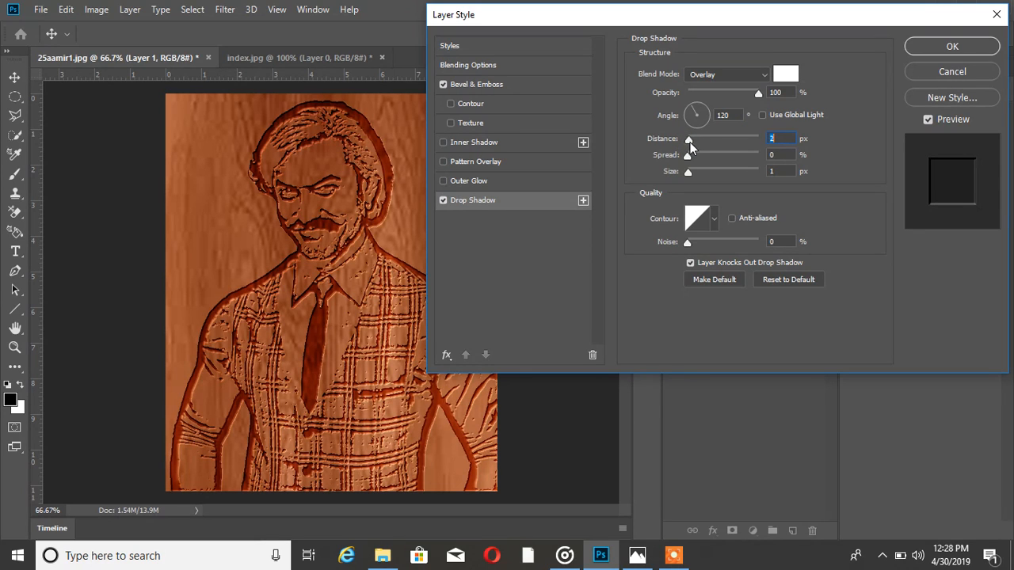
left_click(442, 200)
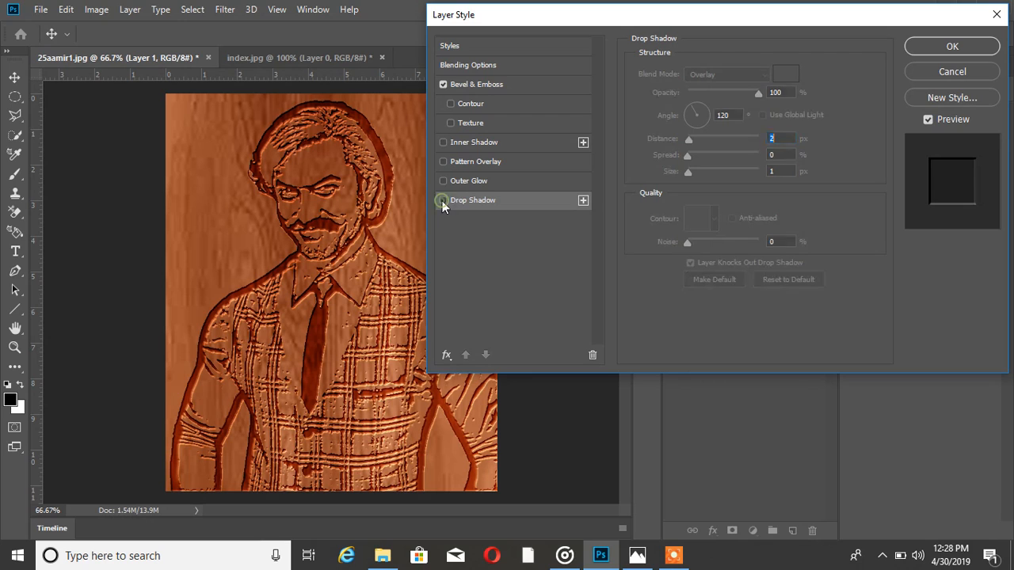
Step: Add a black Multiply Inner Shadow to Layer 1 at 100% opacity and 120°, fine-tuning its distance and size
left_click(443, 142)
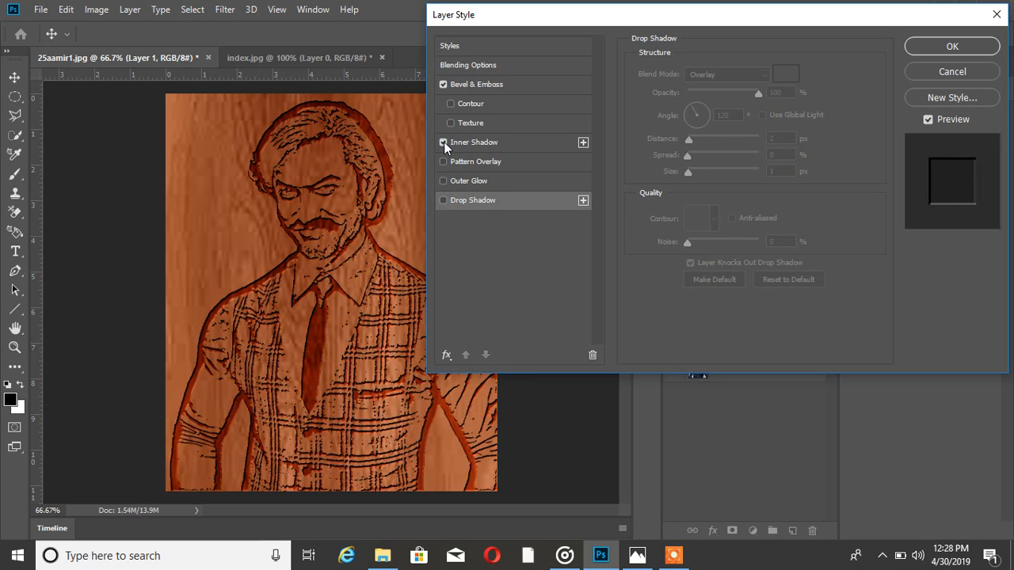
left_click(443, 143)
left_click(443, 143)
left_click(480, 144)
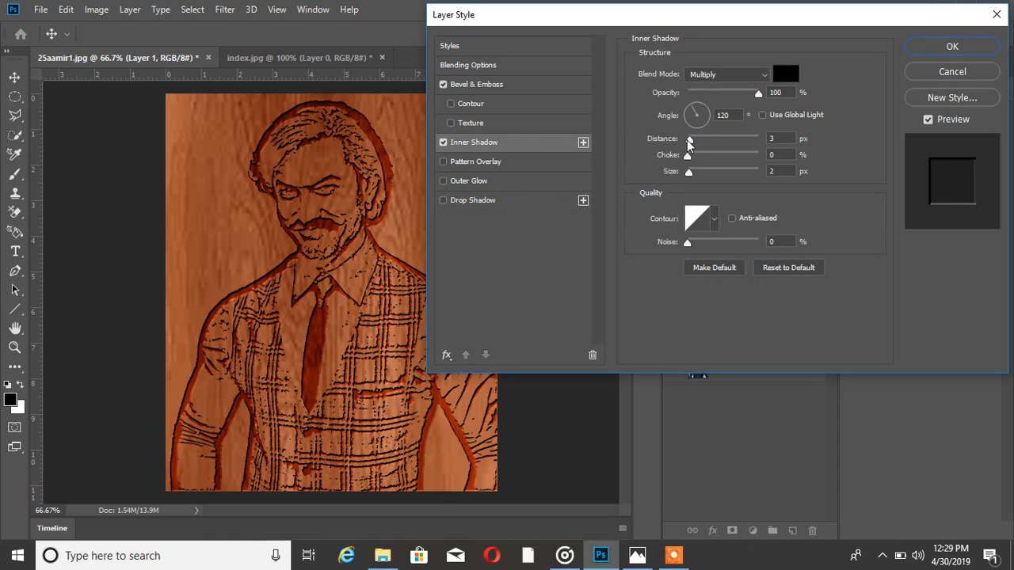
left_click_drag(689, 140, 691, 143)
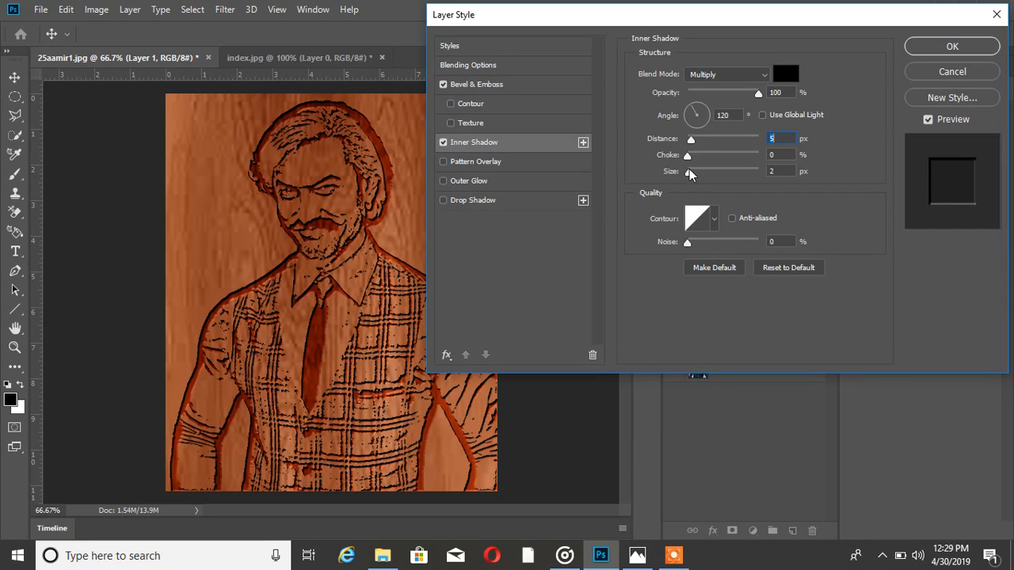
left_click_drag(690, 174, 690, 172)
left_click_drag(691, 144, 693, 149)
left_click(948, 47)
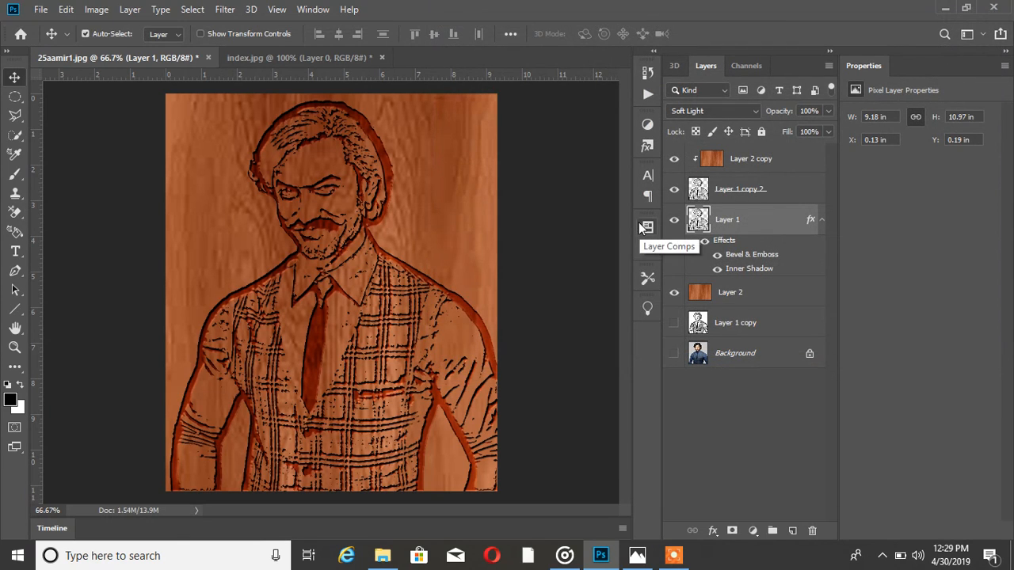
Step: Try a Bevel & Emboss depth of 740% and higher on Layer 1, and return it to 300%
double_click(729, 242)
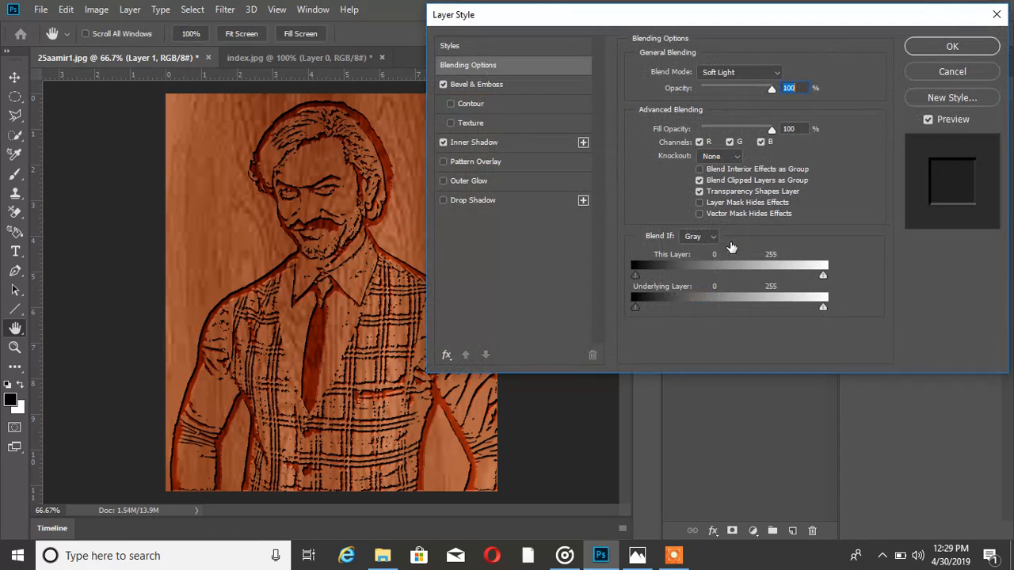
left_click(496, 83)
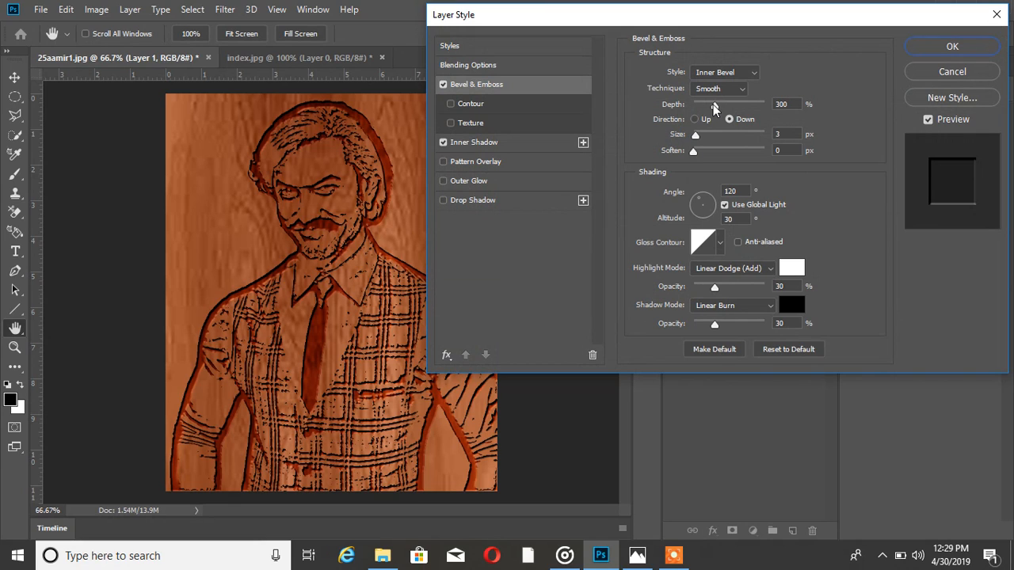
left_click_drag(714, 104, 727, 104)
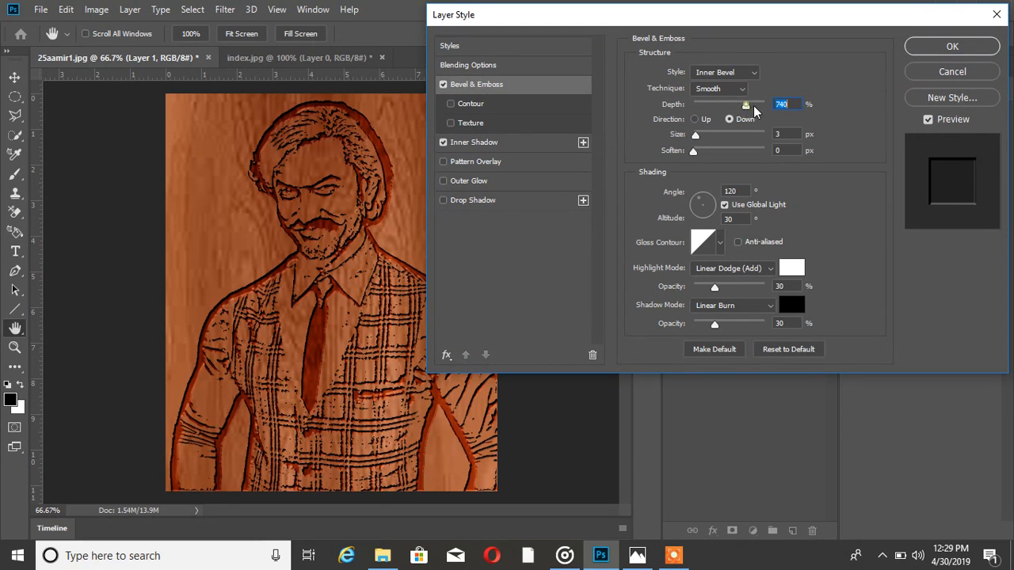
left_click_drag(764, 106, 760, 106)
type("300")
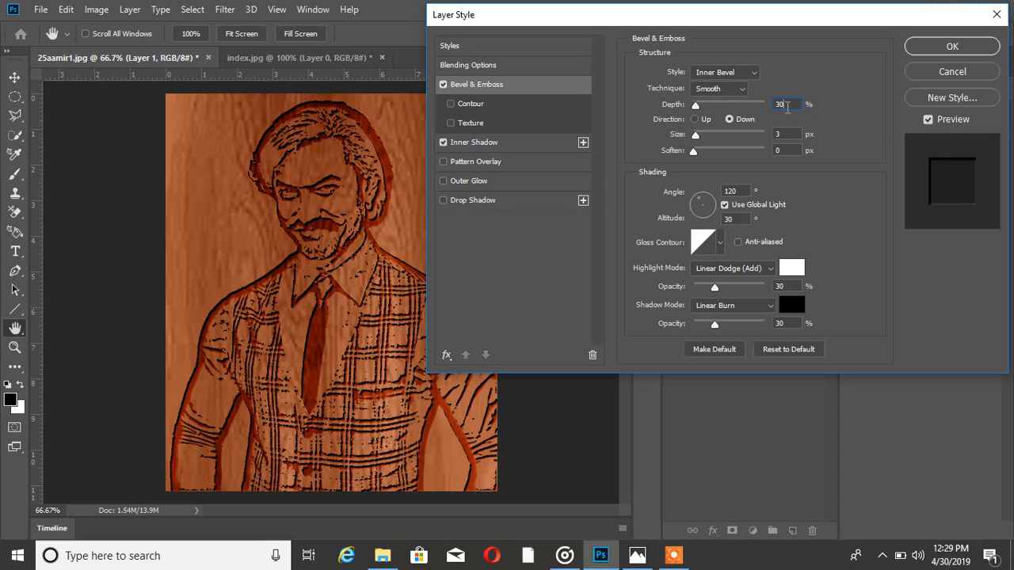
left_click(921, 47)
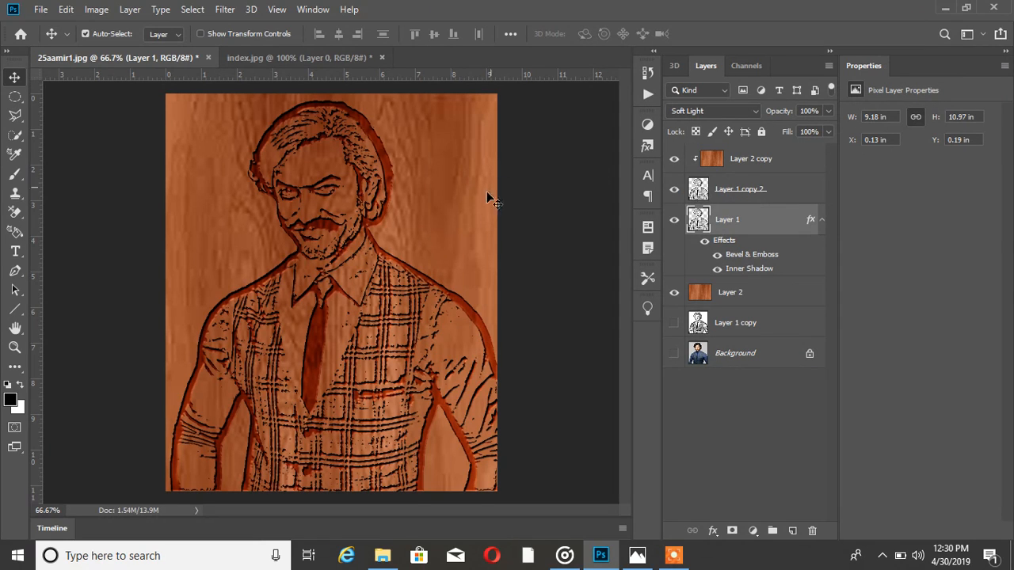
Step: Review the Bevel & Emboss structure and shading settings of Layer 1
key("h")
double_click(725, 240)
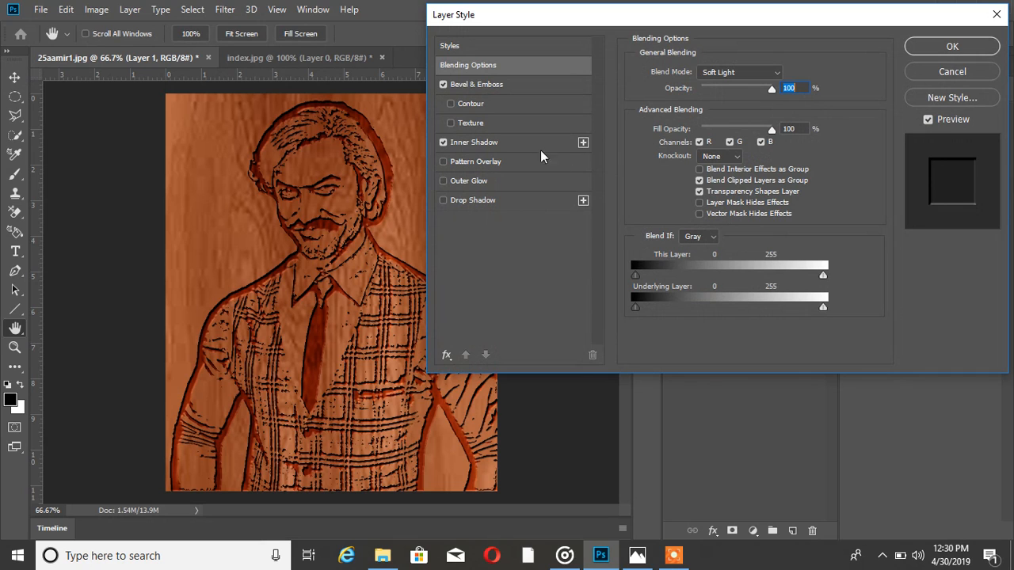
left_click(486, 85)
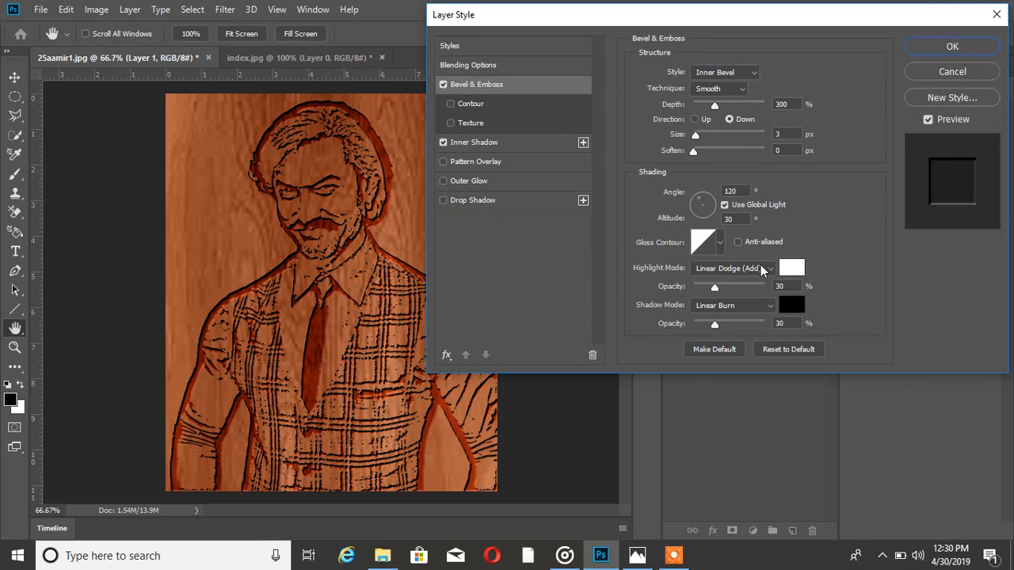
left_click(950, 47)
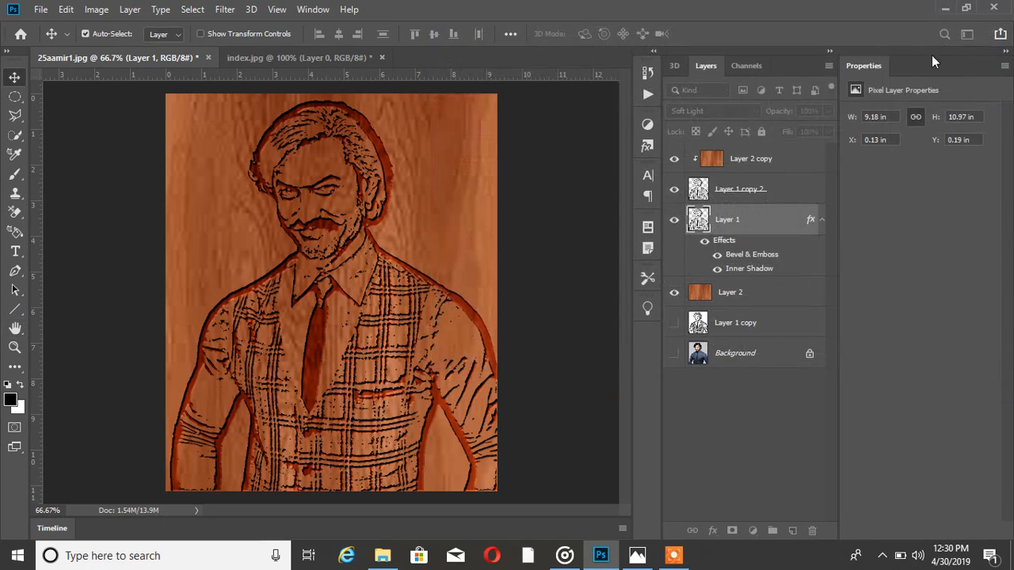
Step: Save a copy of the engraved portrait to the Desktop as wood in JPEG Stereo (*.JPS) format
left_click(40, 10)
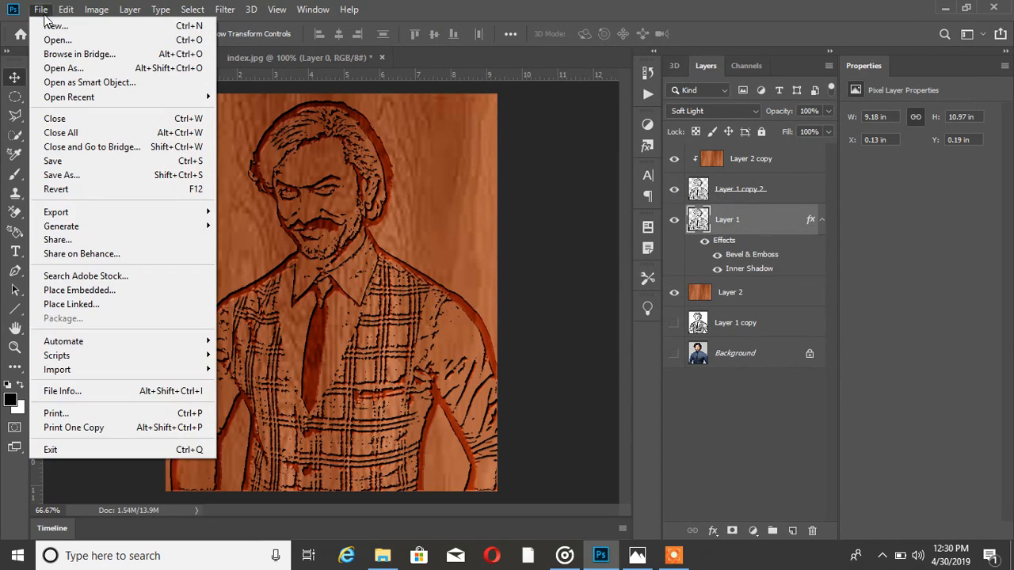
left_click(73, 166)
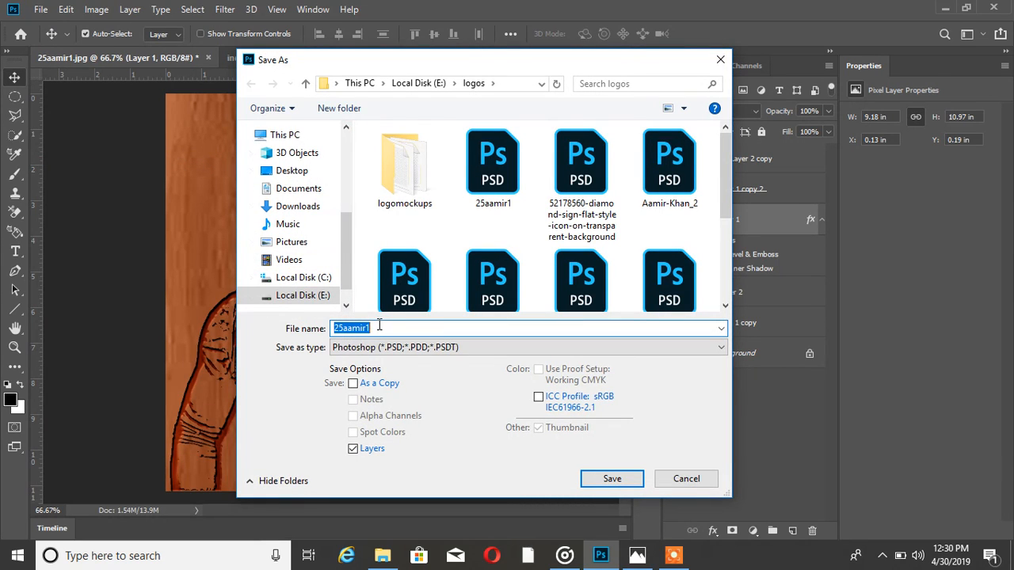
left_click(306, 175)
double_click(373, 328)
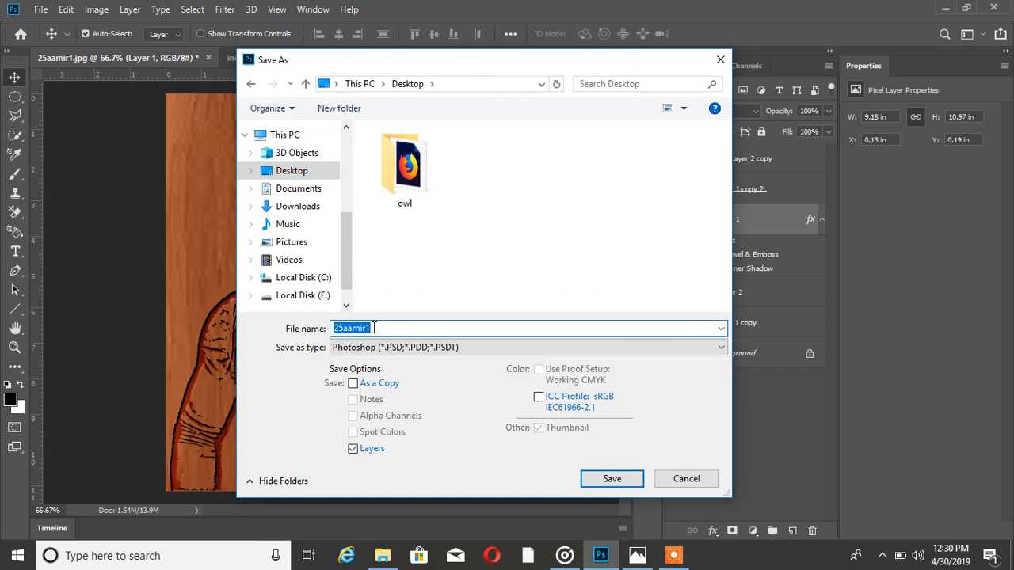
type("woo")
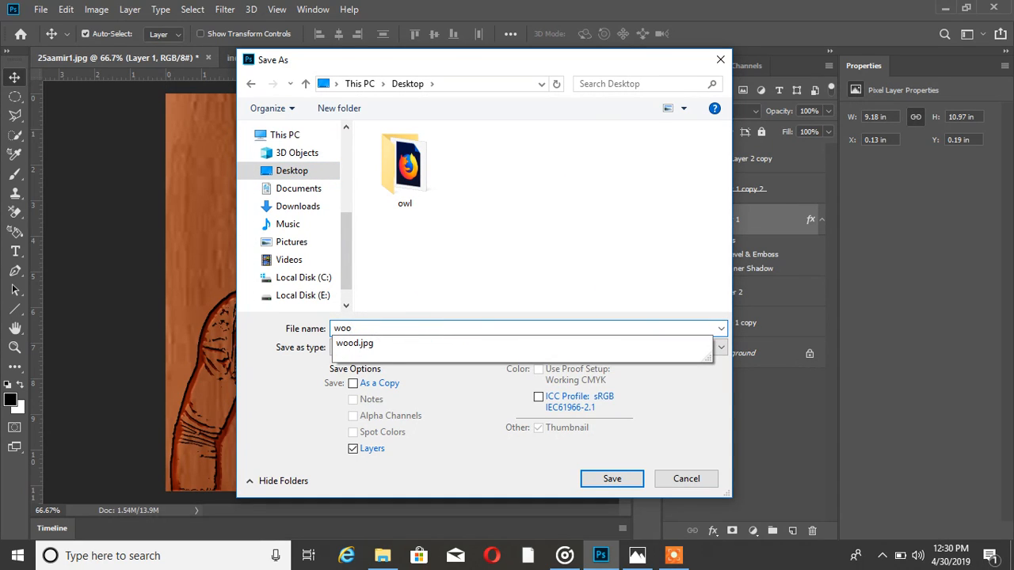
type("d")
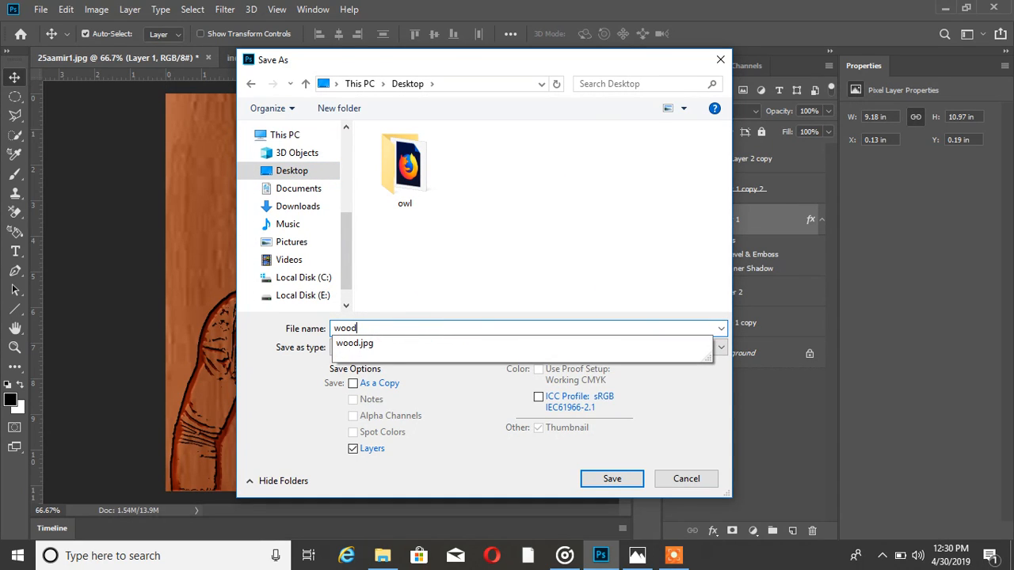
left_click(370, 344)
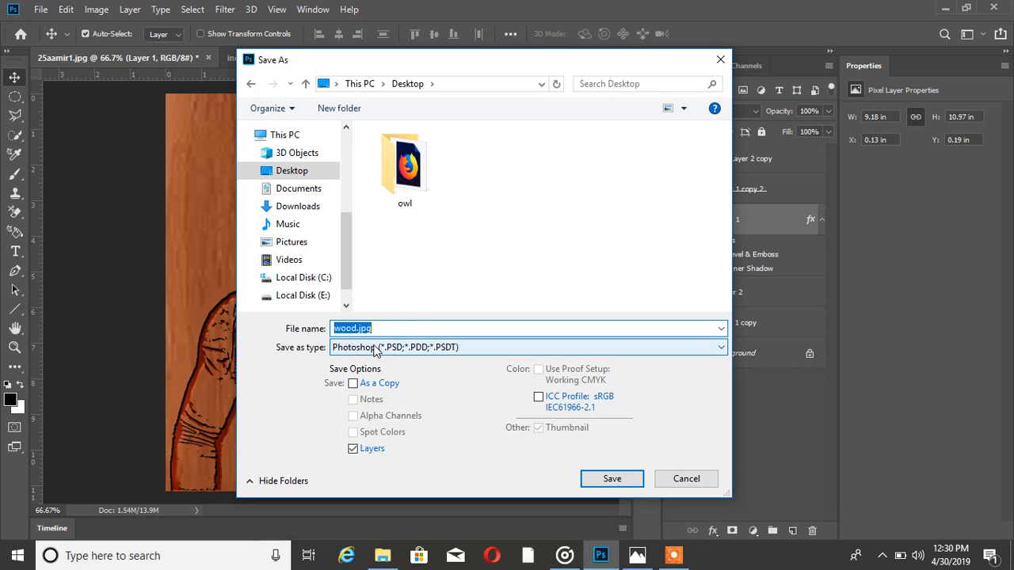
left_click(373, 348)
left_click(381, 224)
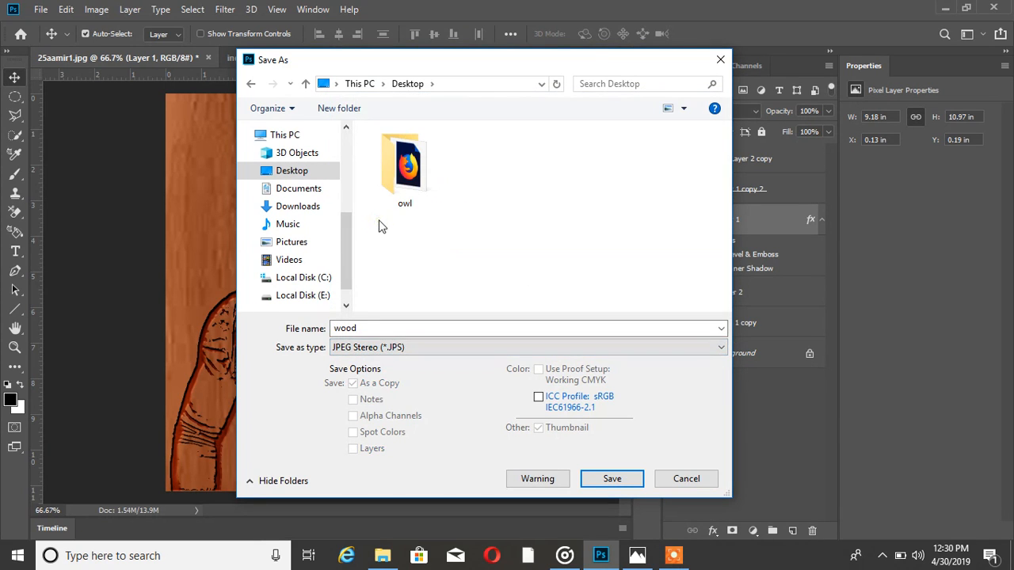
left_click(612, 479)
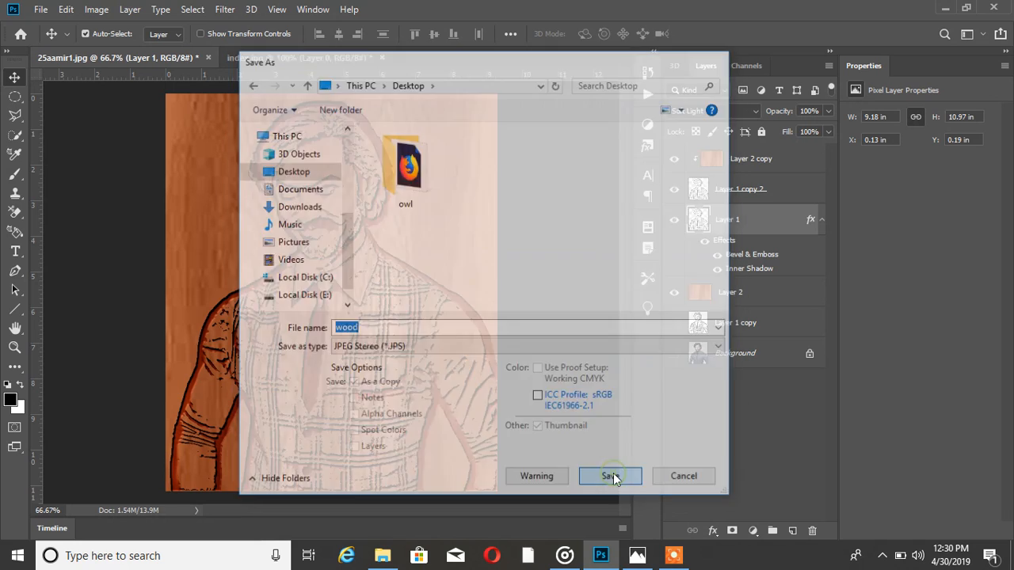
left_click(588, 120)
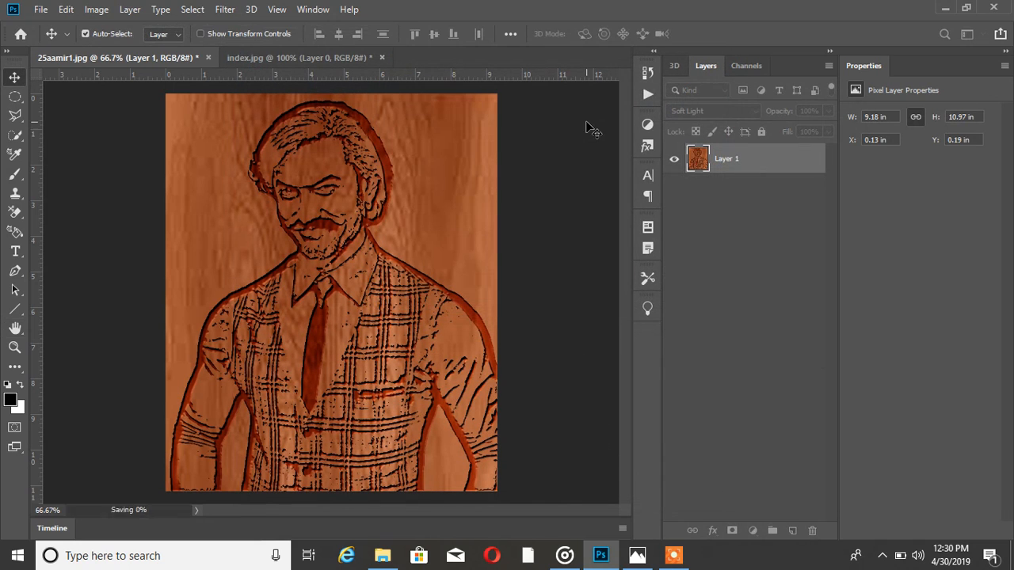
Step: Switch to the Windows desktop, view wood.jpg in Photos and close it
left_click(947, 8)
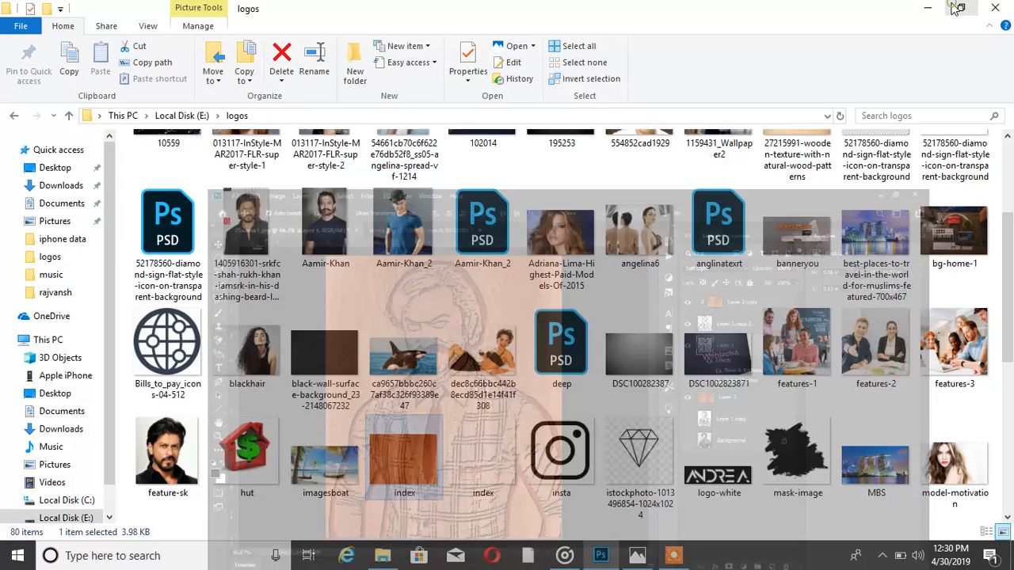
left_click(932, 6)
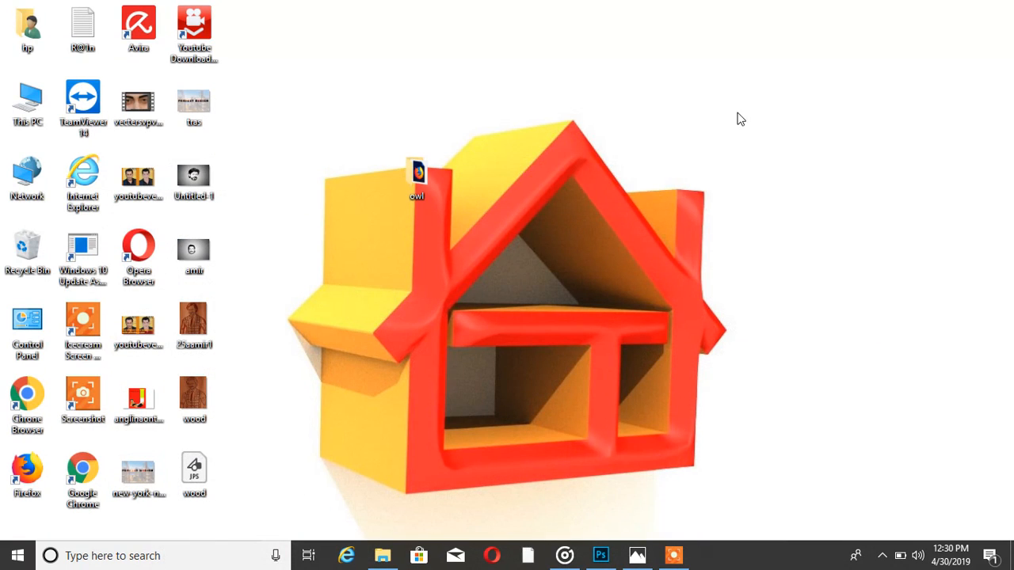
double_click(202, 403)
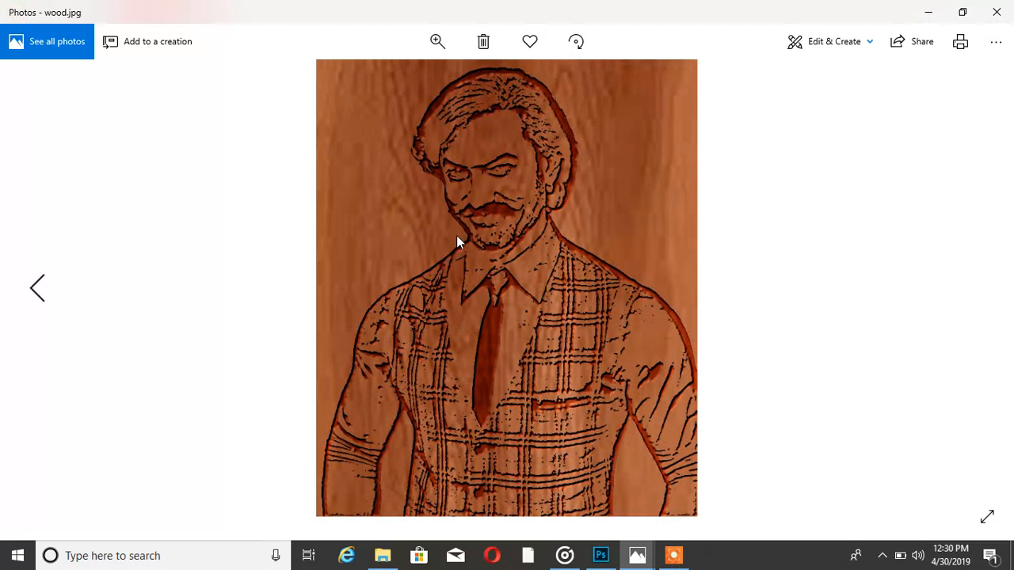
left_click(996, 11)
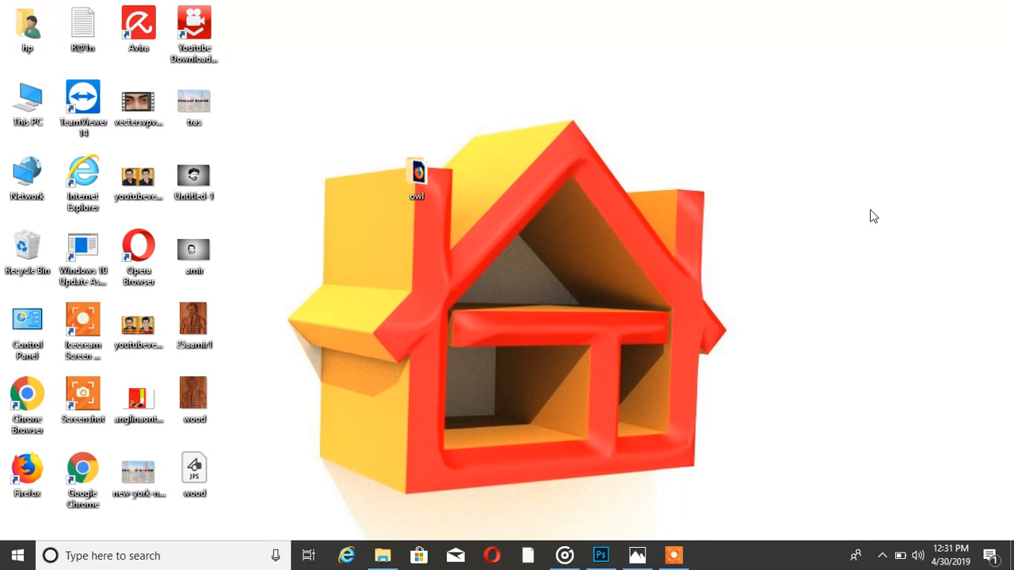